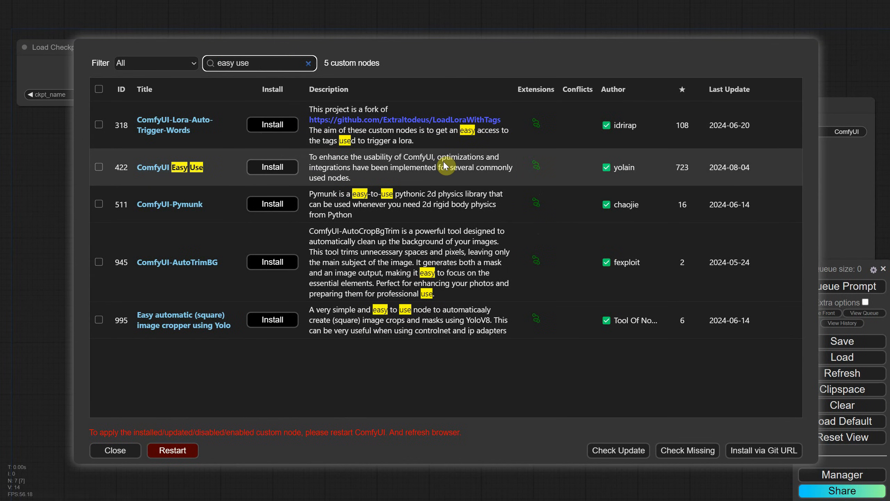
# Step: Install the ComfyUI Easy Use custom node and restart the server to apply it
pyautogui.click(272, 167)
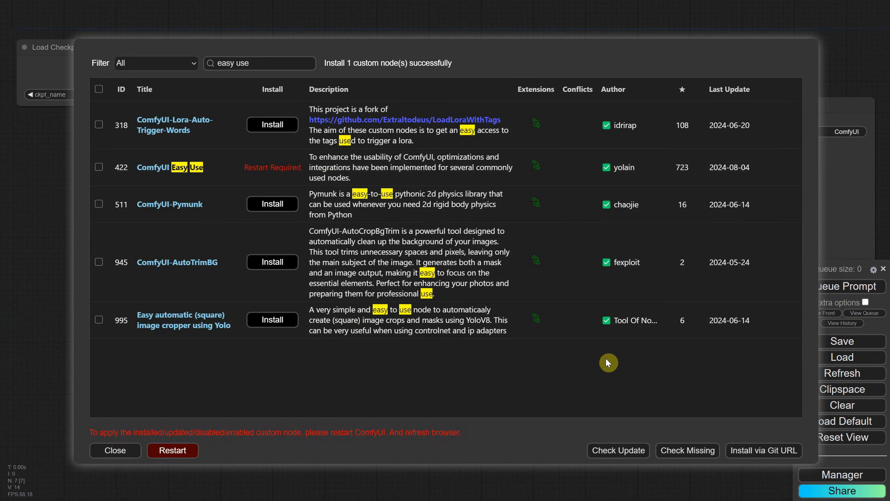
pyautogui.click(171, 450)
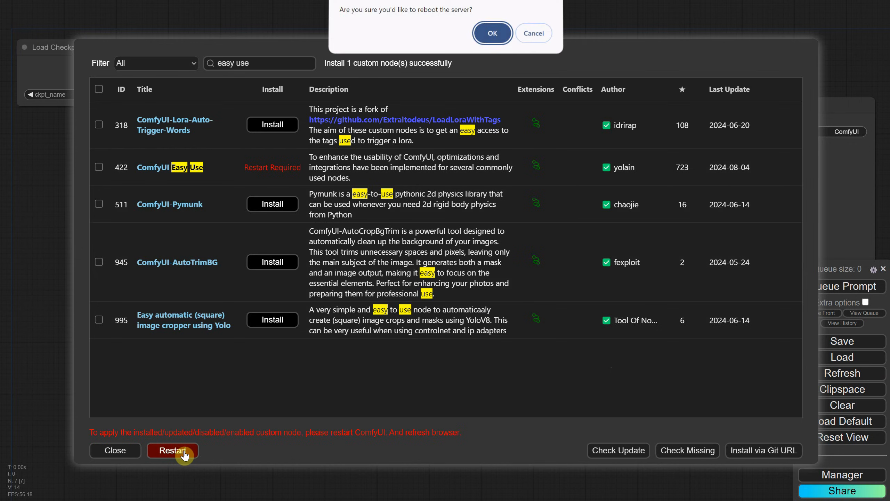
pyautogui.click(483, 41)
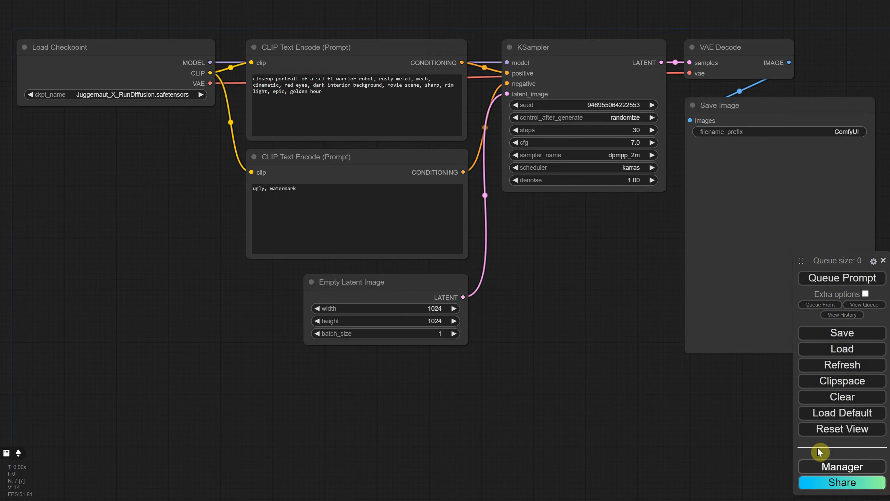
# Step: Review the list of installed custom nodes in the Custom Nodes Manager and close the manager
pyautogui.click(825, 467)
pyautogui.click(435, 161)
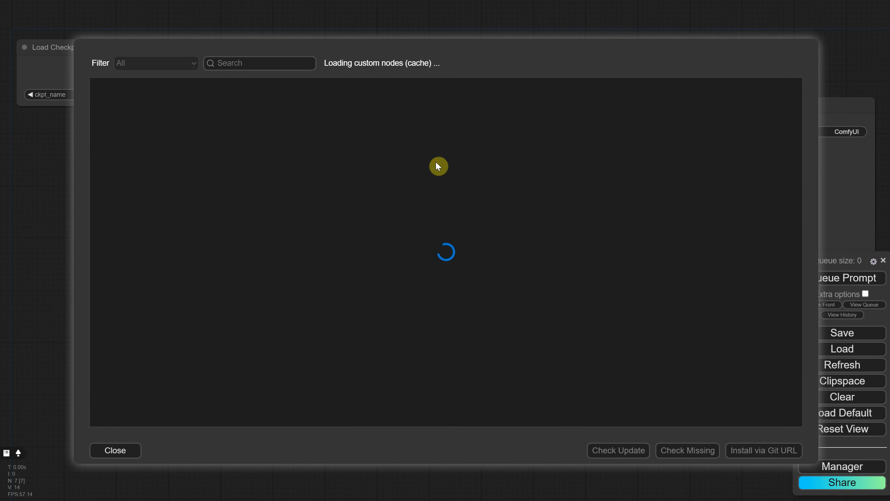
pyautogui.click(179, 57)
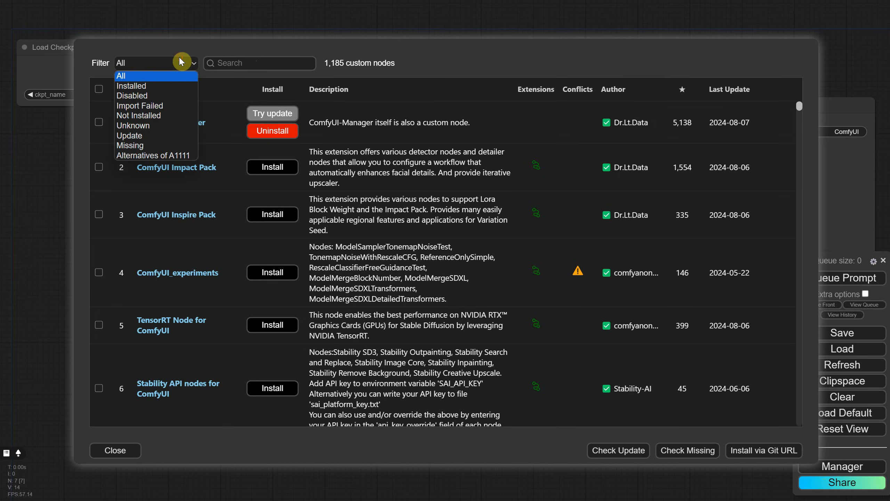
pyautogui.click(161, 83)
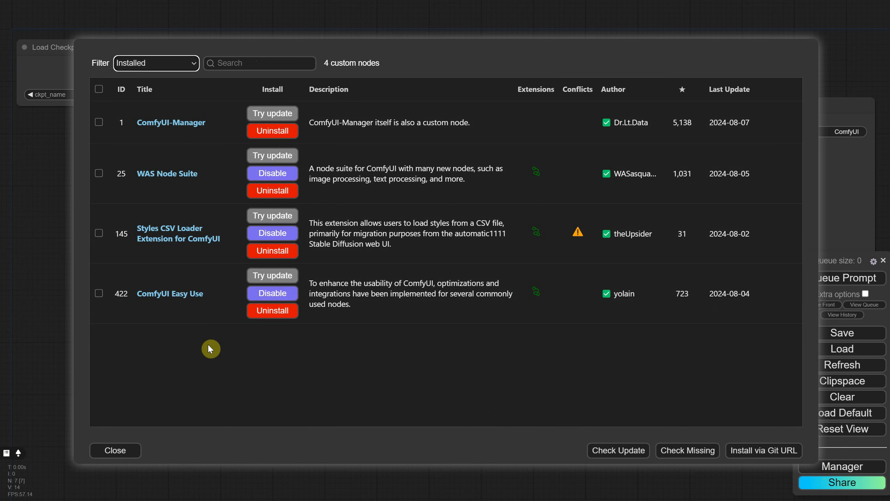
pyautogui.click(118, 451)
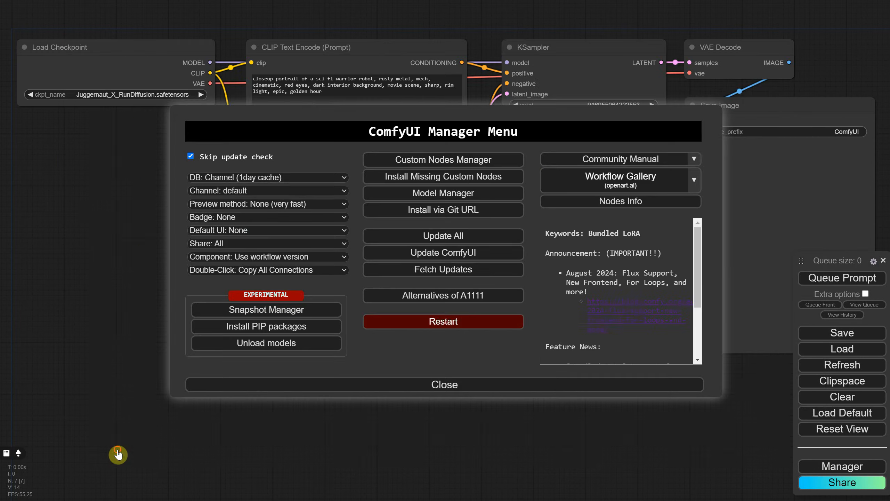
pyautogui.click(488, 386)
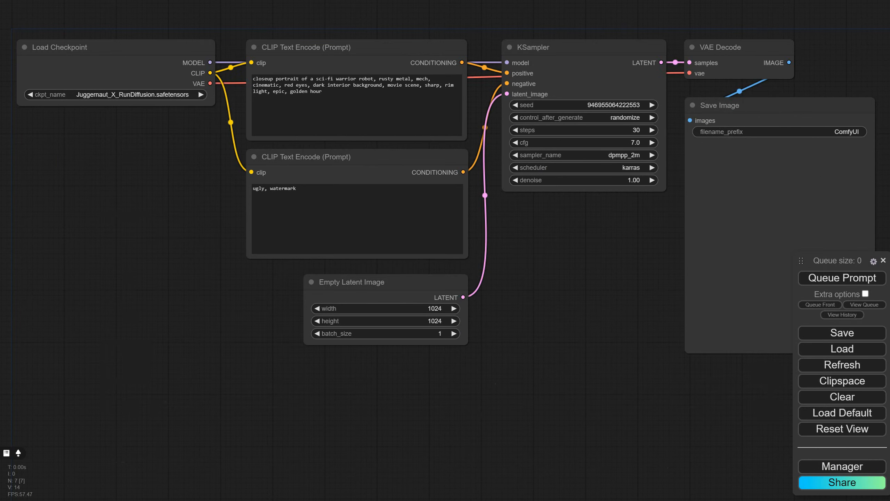
# Step: Search the nodes for "concat" and add a Text Concatenate node in the empty area below KSampler
pyautogui.doubleClick(553, 296)
pyautogui.write('concat')
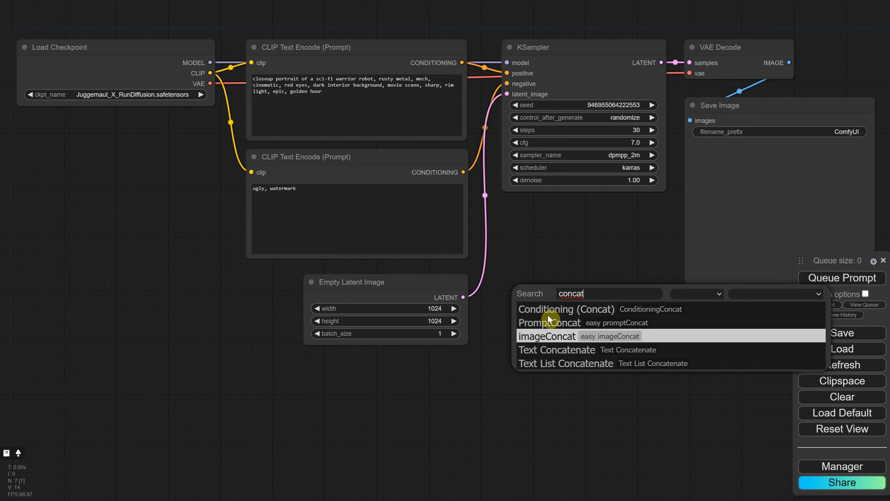
pyautogui.click(538, 352)
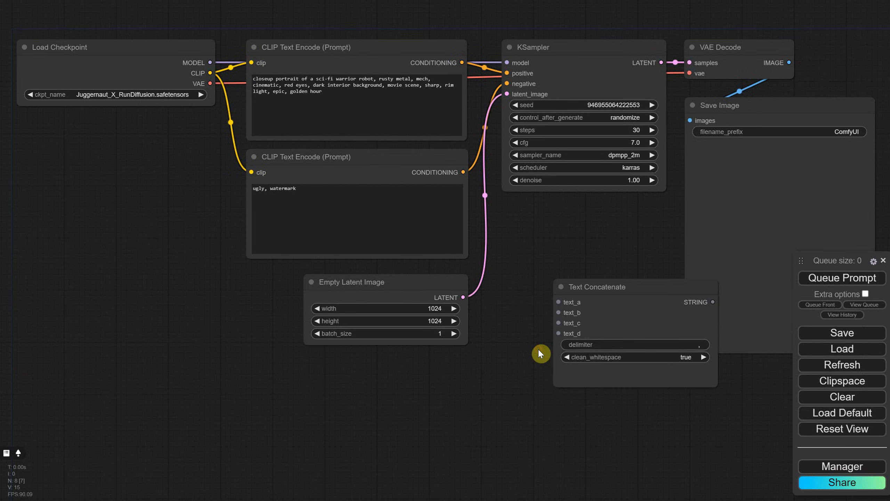
pyautogui.moveTo(597, 289); pyautogui.dragTo(543, 282)
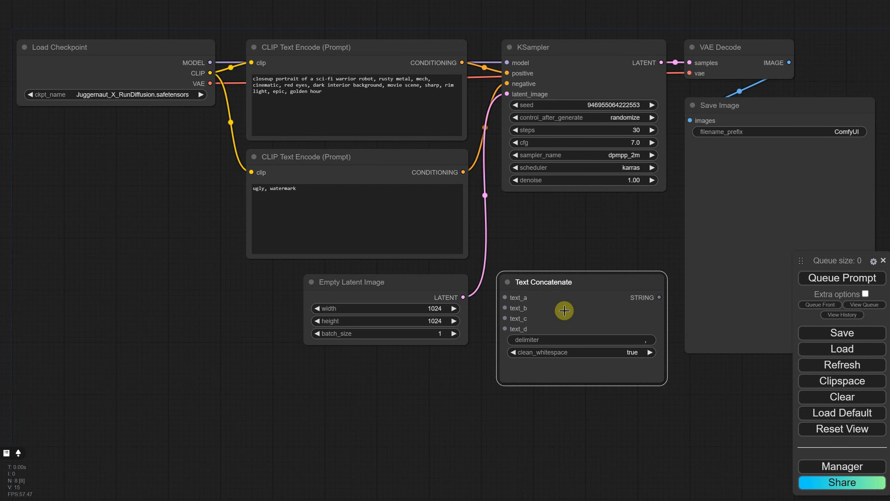
# Step: Set the manager's Badge option to Nickname so that each node is labelled with its source package
pyautogui.click(841, 466)
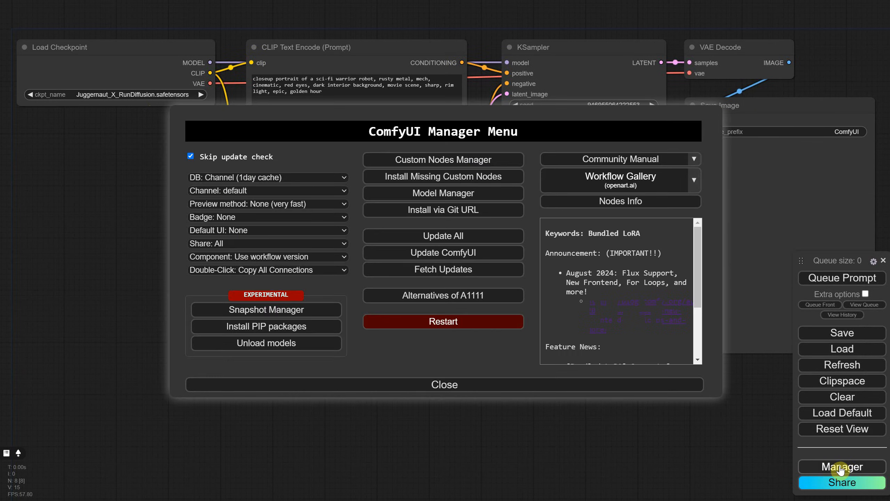
pyautogui.click(248, 217)
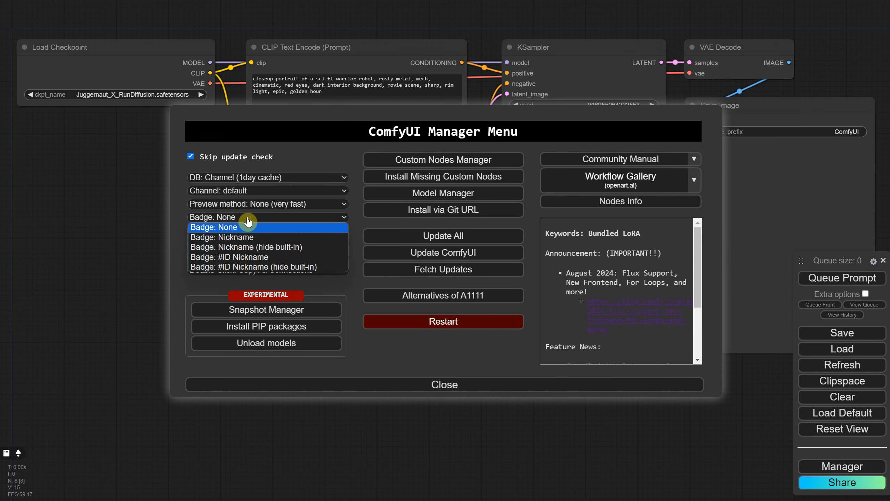
pyautogui.click(219, 238)
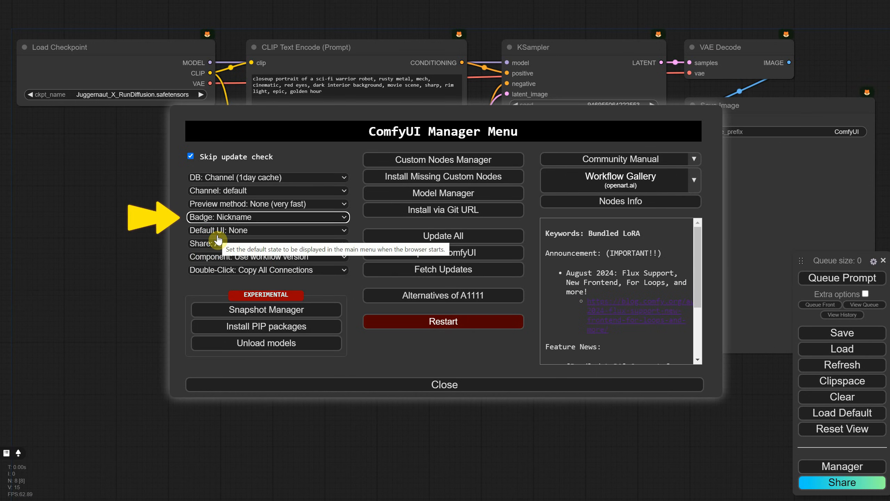
pyautogui.click(433, 385)
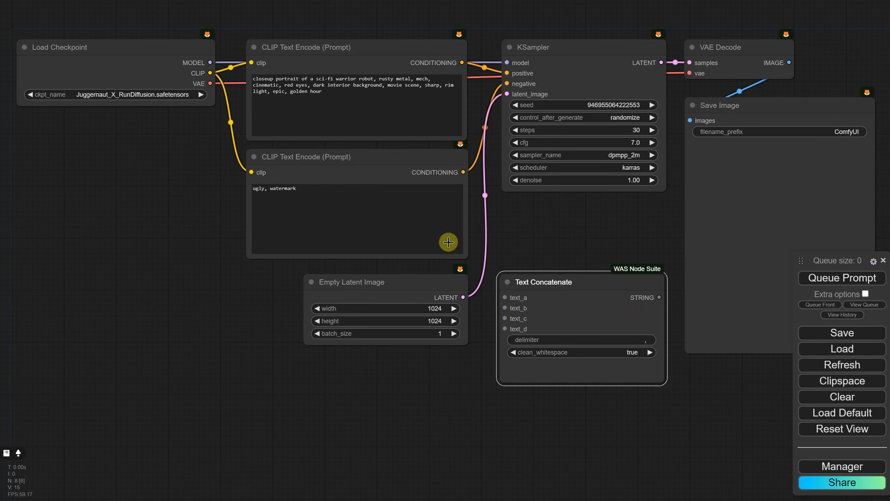
pyautogui.moveTo(604, 277); pyautogui.dragTo(607, 276)
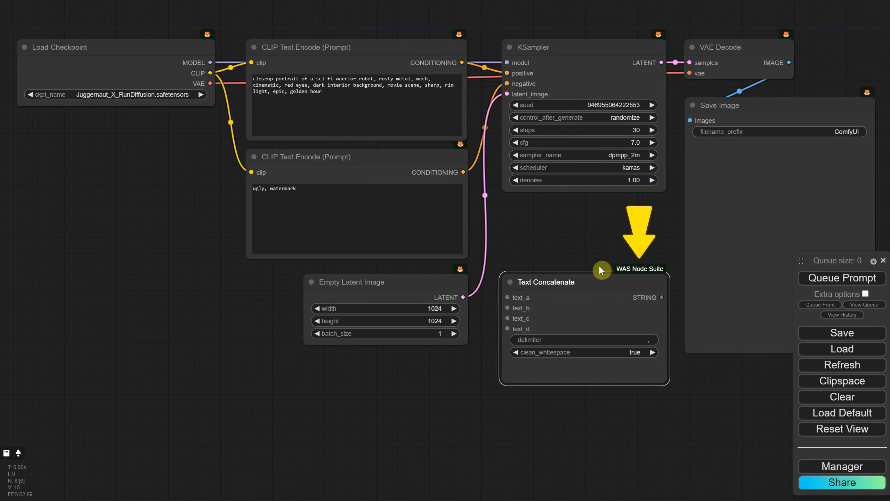
# Step: Clear the whole workflow and add a Text Concatenate node to the empty canvas
pyautogui.click(822, 397)
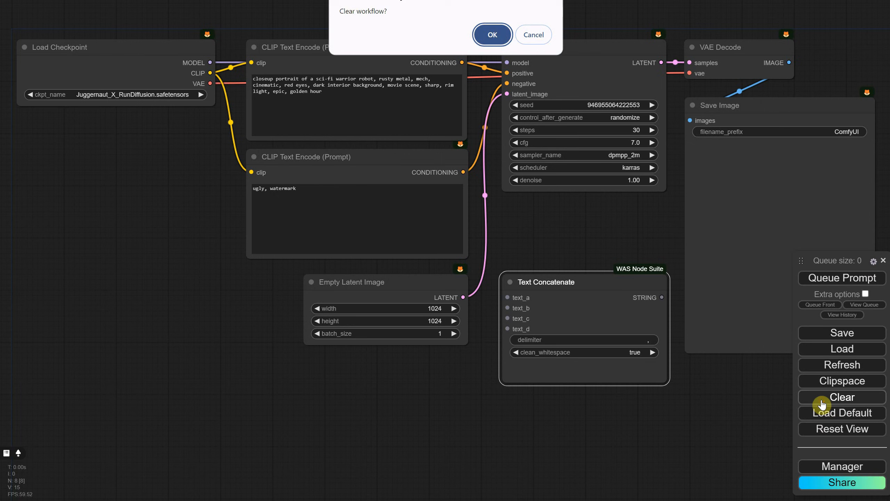
pyautogui.click(490, 35)
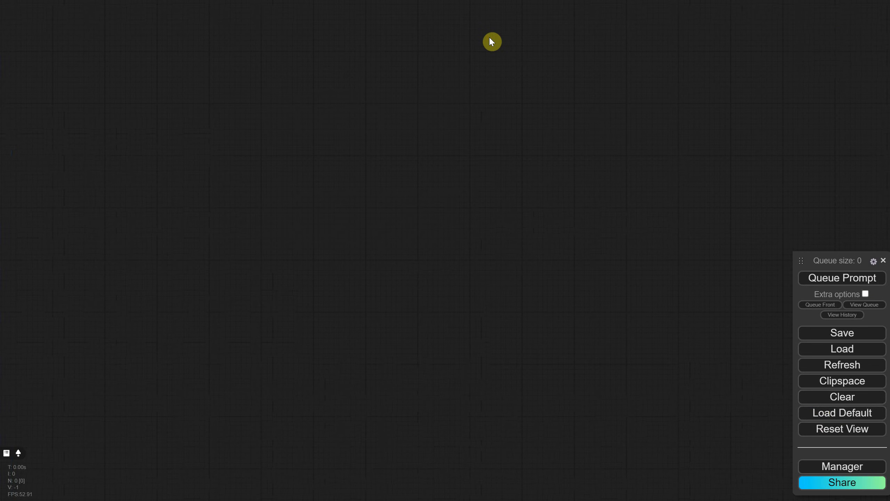
pyautogui.doubleClick(353, 212)
pyautogui.write('concat')
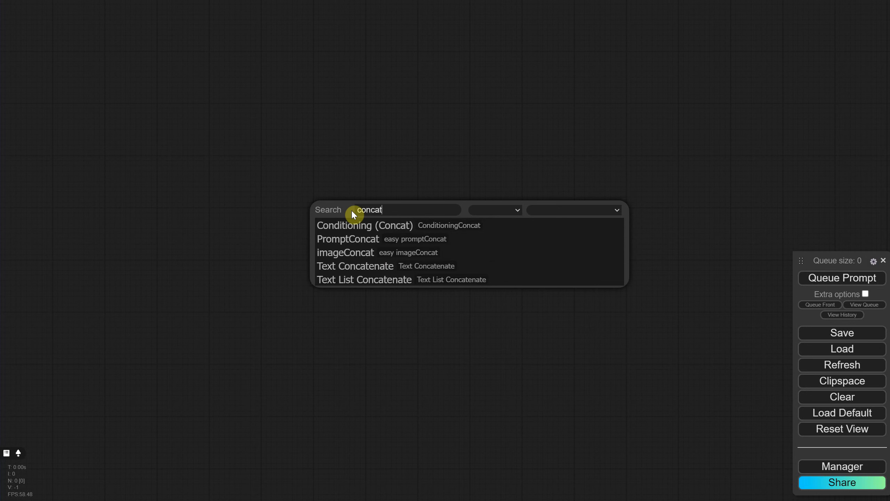
pyautogui.click(352, 268)
pyautogui.click(439, 203)
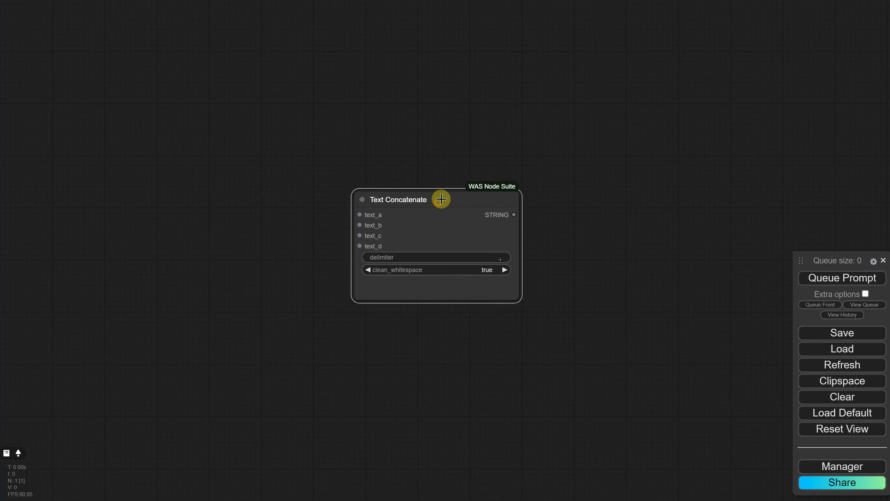
# Step: Try feeding text_a of Text Concatenate from a Primitive node with the value "text", and delete that Primitive
pyautogui.doubleClick(283, 212)
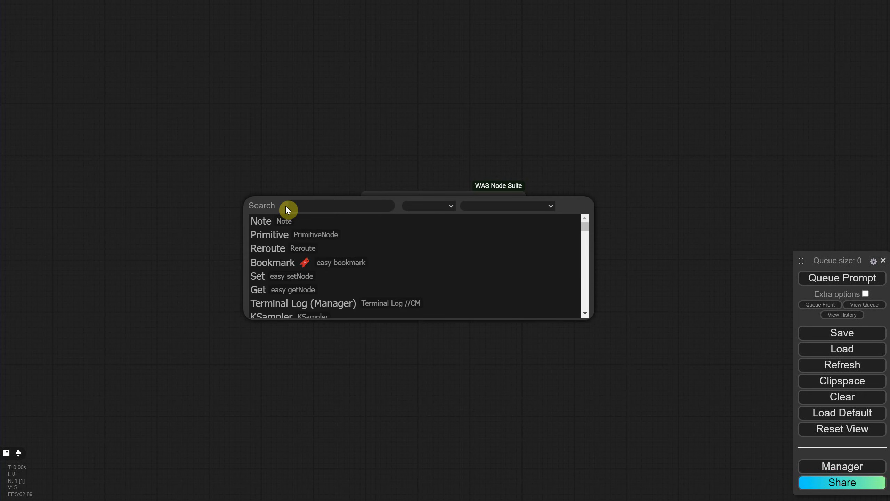
pyautogui.click(291, 233)
pyautogui.moveTo(349, 200); pyautogui.dragTo(365, 214)
pyautogui.click(288, 227)
pyautogui.write('tex')
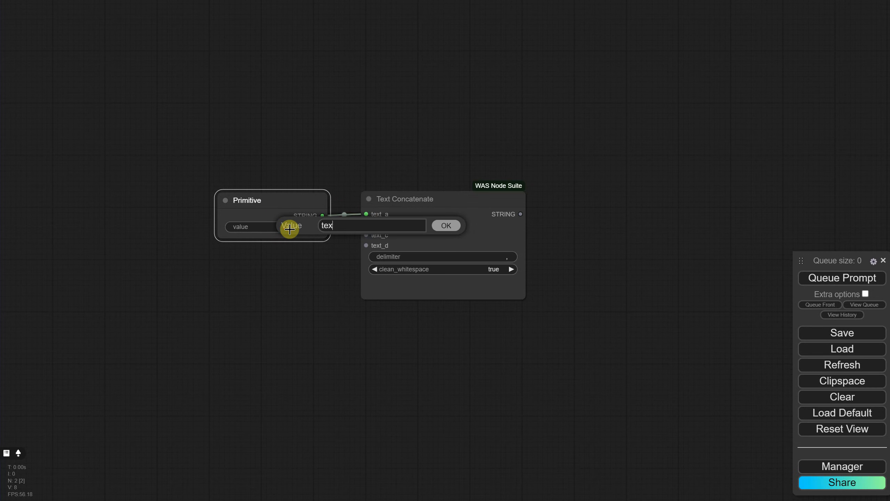
pyautogui.write('t')
pyautogui.press('Return')
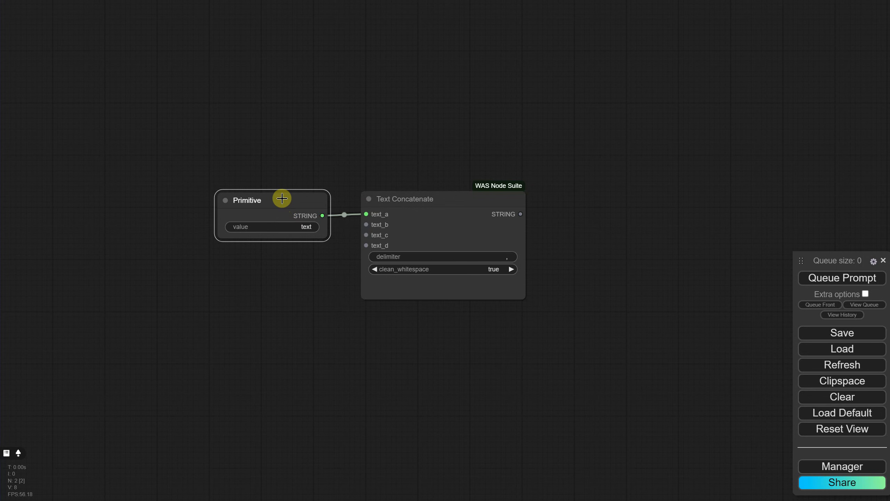
pyautogui.press('Delete')
# Step: Add an Easy Use Positive node beside Text Concatenate and connect its output to text_a
pyautogui.doubleClick(274, 209)
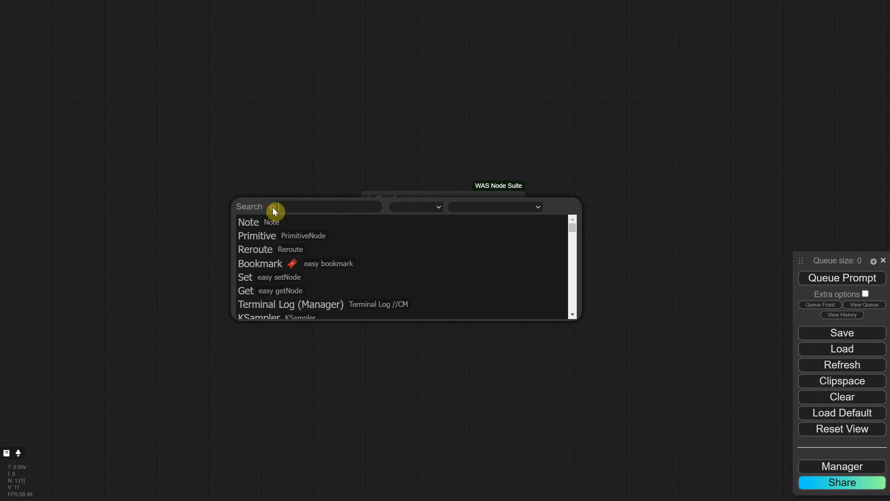
pyautogui.write('positi')
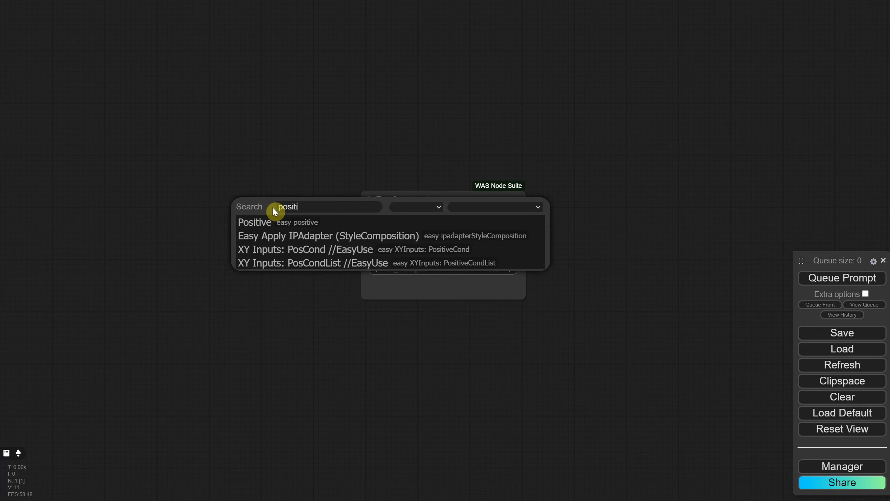
pyautogui.click(275, 227)
pyautogui.moveTo(318, 210); pyautogui.dragTo(190, 194)
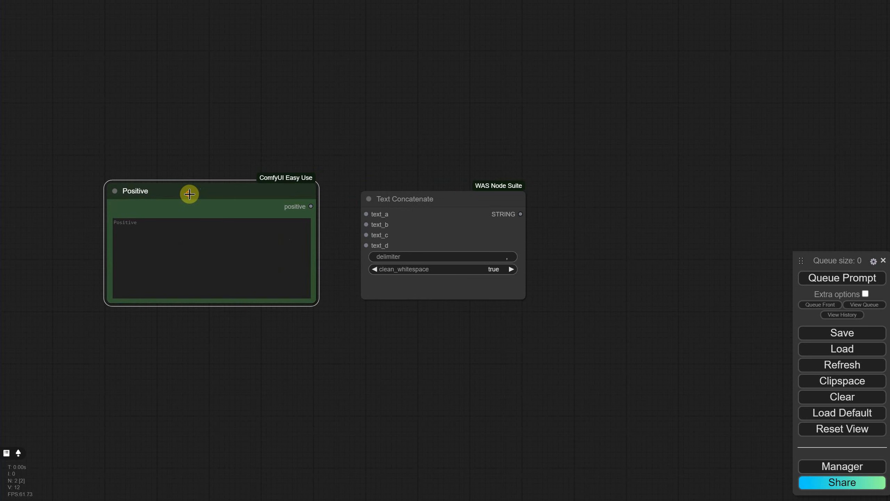
pyautogui.moveTo(309, 207); pyautogui.dragTo(281, 367)
# Step: Try feeding text_b of Text Concatenate from an easy negative node, and delete that node
pyautogui.click(365, 308)
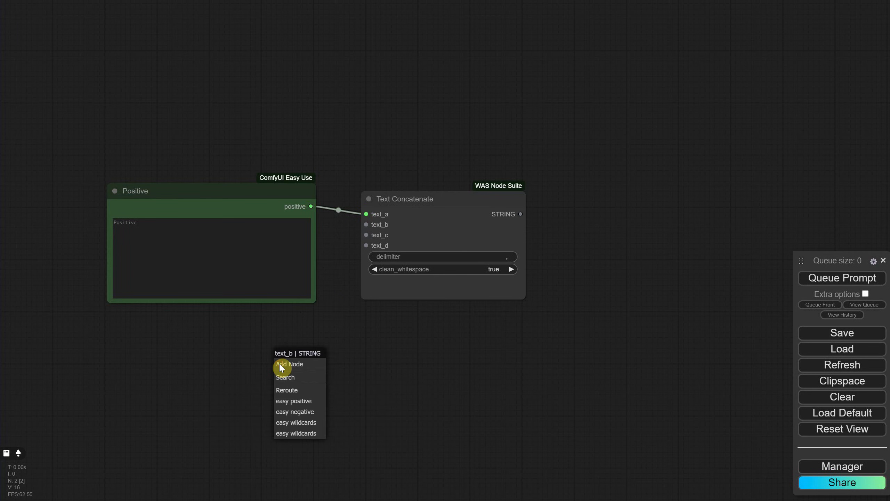
pyautogui.click(289, 411)
pyautogui.click(374, 365)
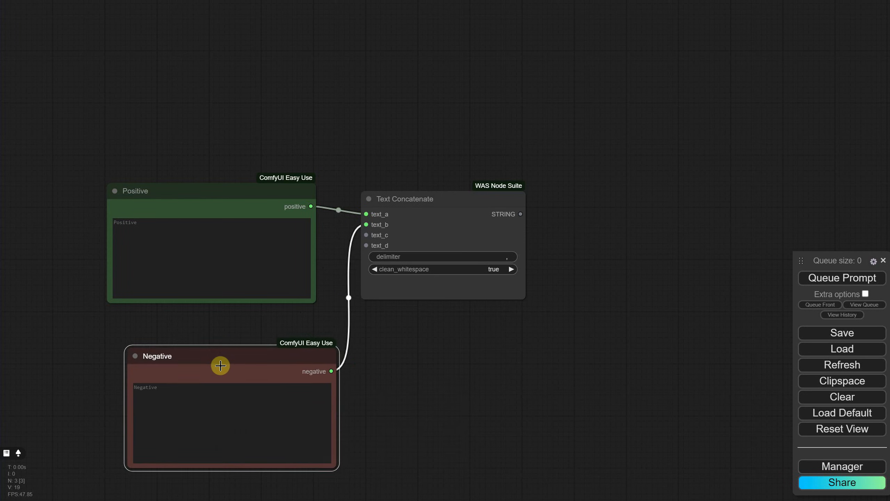
pyautogui.press('Delete')
# Step: Add a second Positive node connected to text_b and place it directly below the first one
pyautogui.moveTo(367, 225); pyautogui.dragTo(231, 380)
pyautogui.click(240, 433)
pyautogui.moveTo(341, 389); pyautogui.dragTo(213, 330)
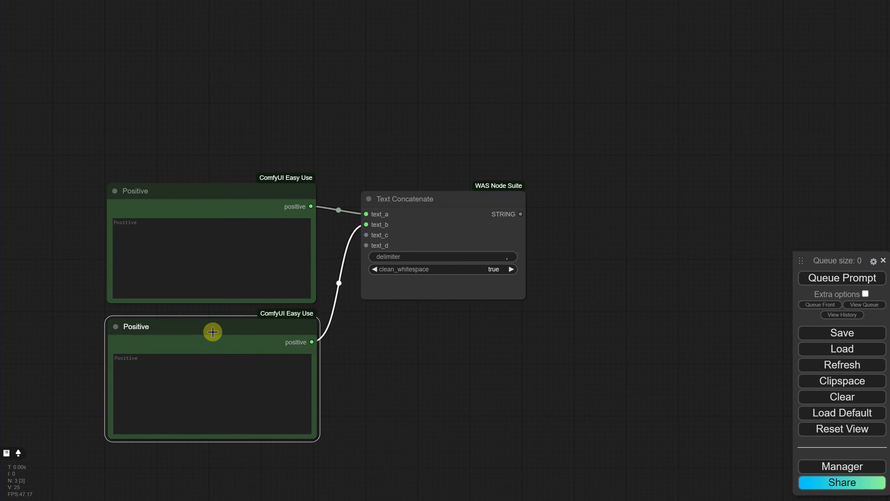
# Step: Enter "a cat" in the upper Positive node and "a dog" in the lower one
pyautogui.click(232, 247)
pyautogui.write('a cat')
pyautogui.click(201, 354)
pyautogui.write('a dog')
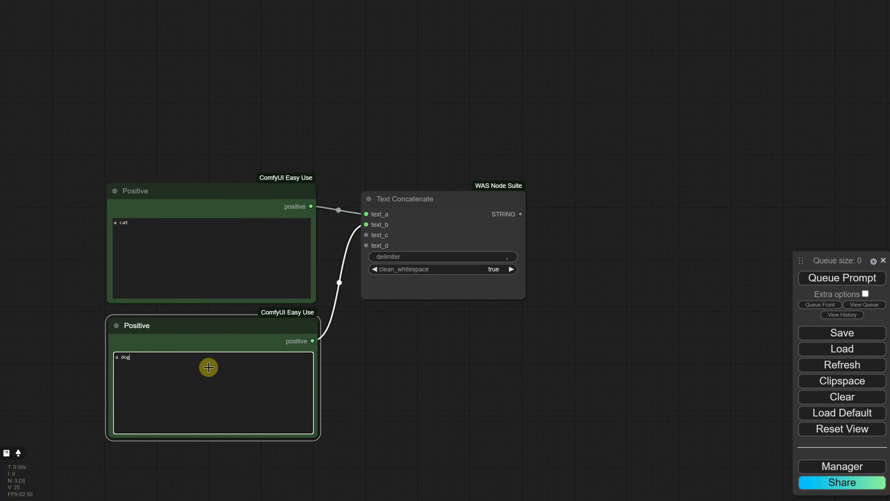
# Step: Add a Save Text File node and connect the Text Concatenate STRING output to its text input
pyautogui.moveTo(521, 214); pyautogui.dragTo(613, 212)
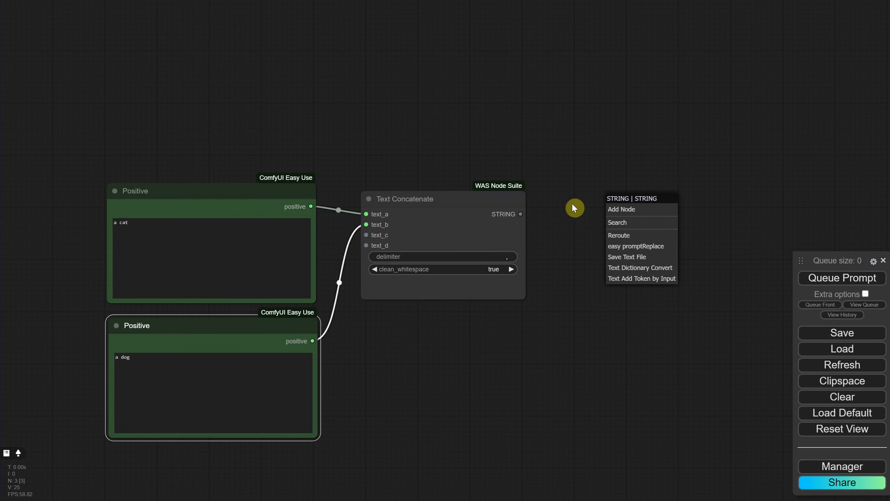
pyautogui.doubleClick(588, 254)
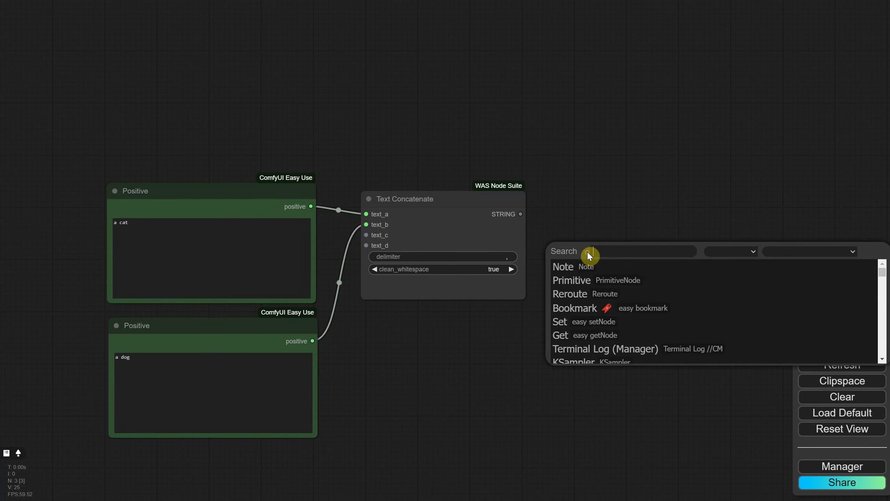
pyautogui.write('save')
pyautogui.scroll(-3, 594, 294)
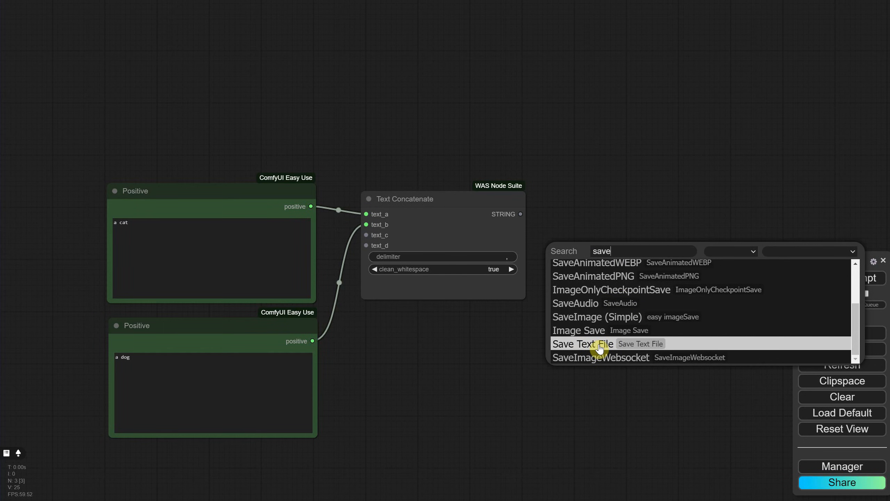
pyautogui.click(599, 344)
pyautogui.moveTo(521, 214); pyautogui.dragTo(563, 210)
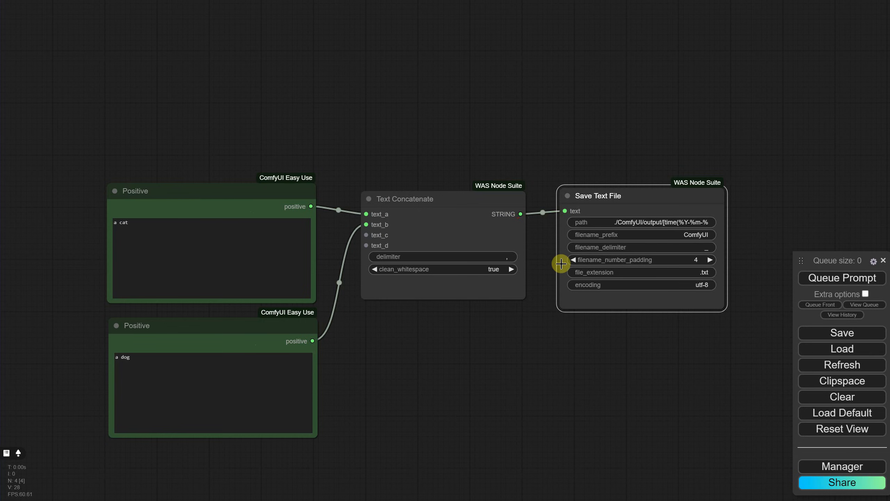
# Step: Set the filename_prefix of the Save Text File node to "concatenate"
pyautogui.click(701, 235)
pyautogui.write('con')
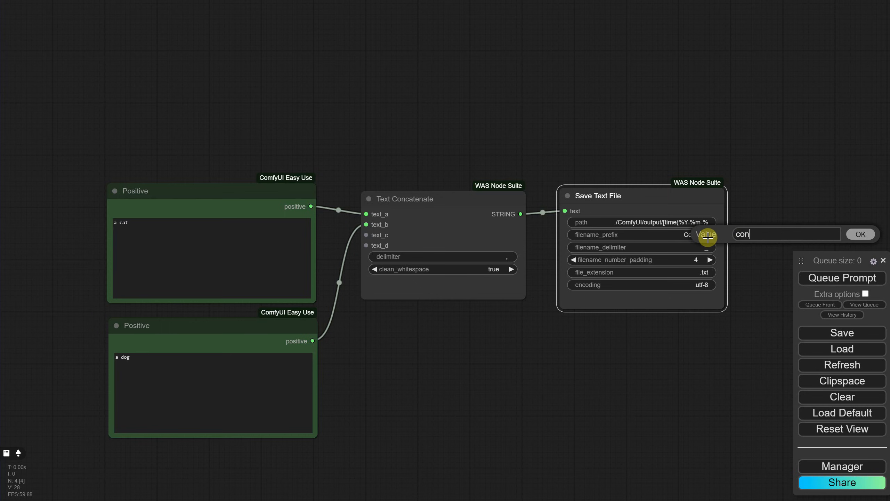
pyautogui.write('catenate')
pyautogui.press('Return')
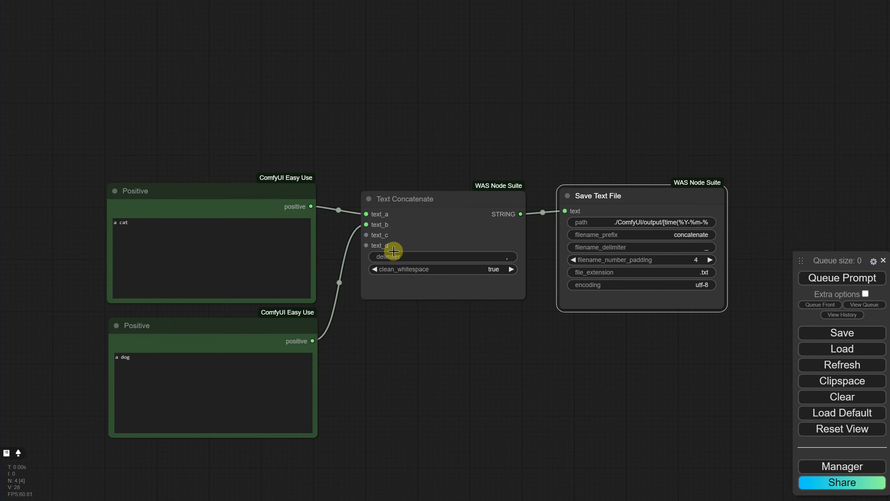
pyautogui.click(437, 253)
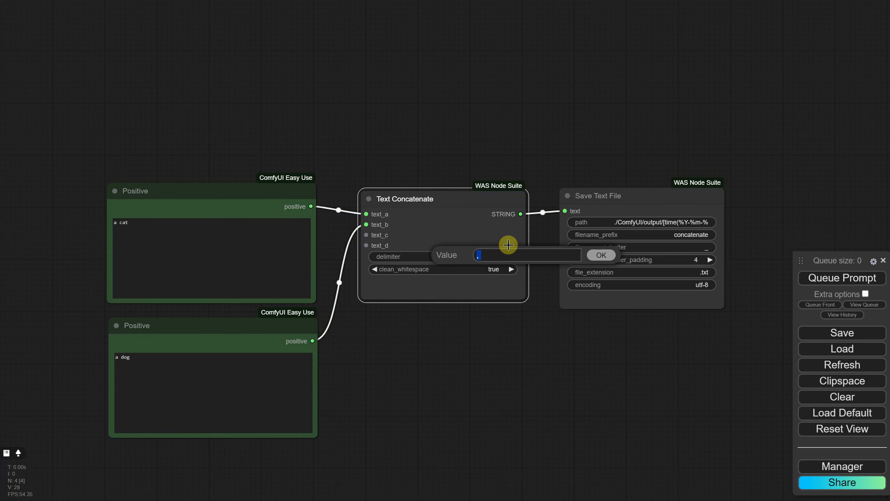
pyautogui.click(604, 255)
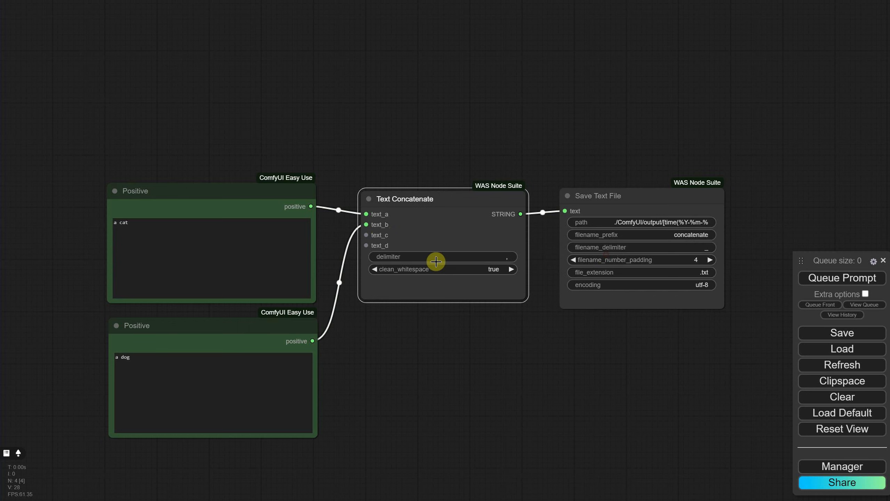
pyautogui.click(181, 222)
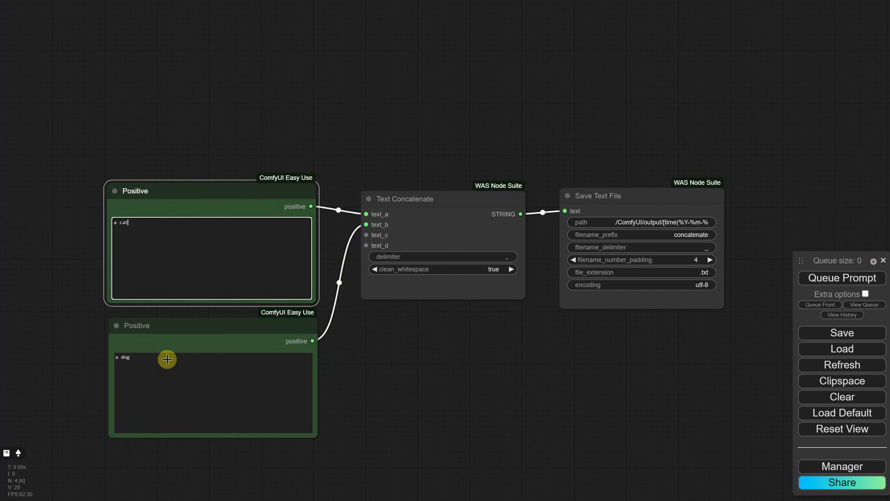
pyautogui.click(451, 232)
pyautogui.click(209, 227)
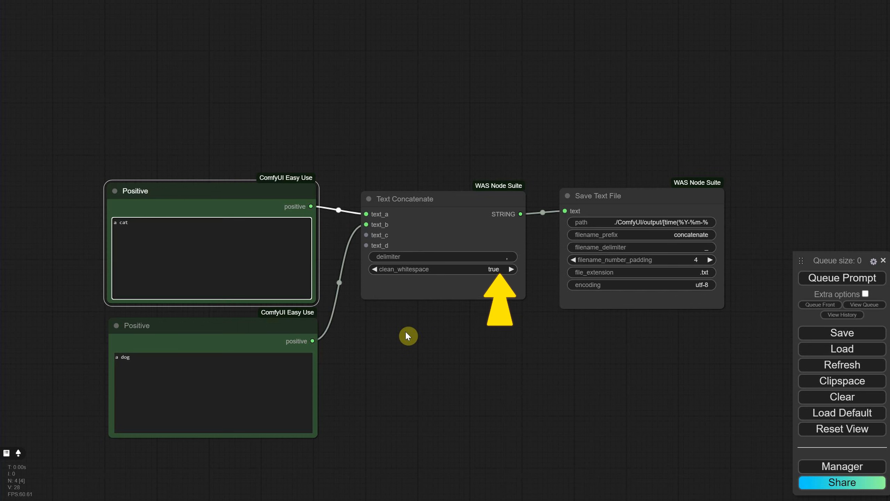
# Step: Run the workflow and open concatenate_0001.txt from the 2024-08-08 folder inside ComfyUI's output folder
pyautogui.click(833, 279)
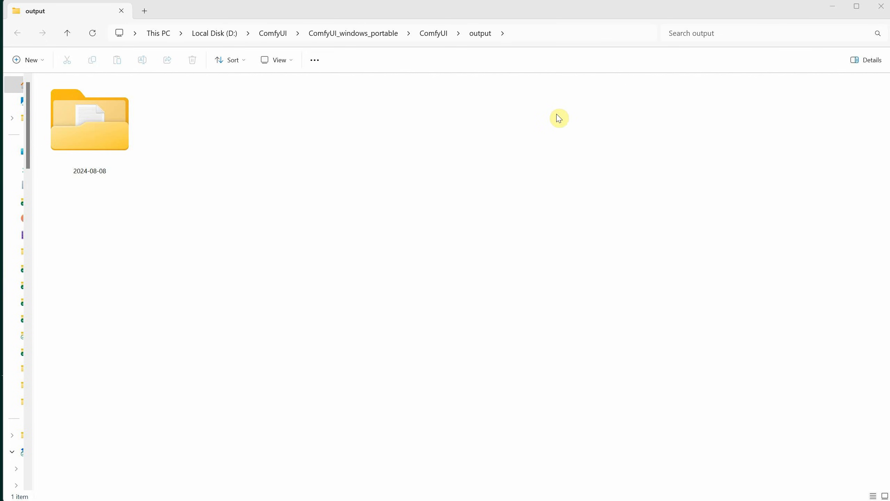
pyautogui.doubleClick(126, 146)
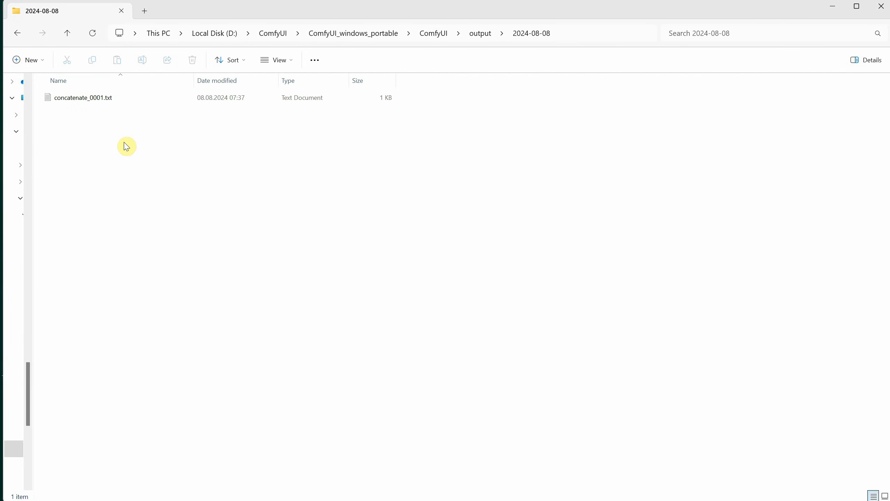
pyautogui.click(103, 100)
pyautogui.doubleClick(103, 100)
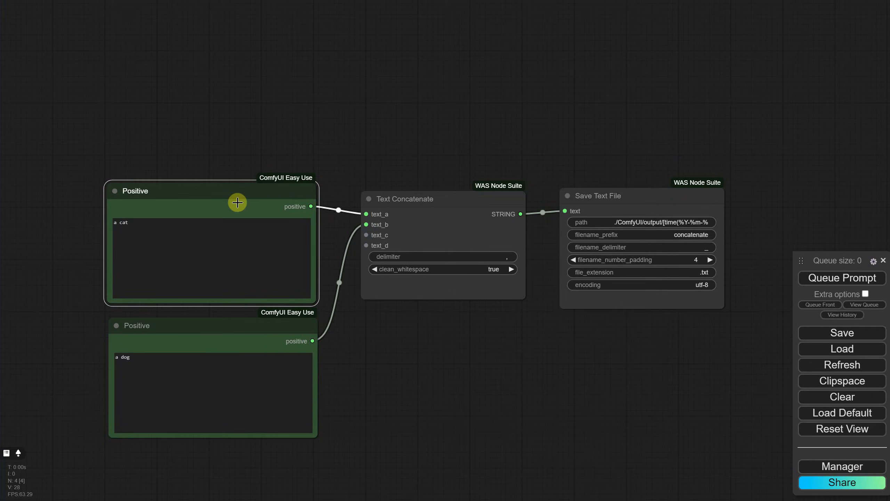
# Step: Change the upper Positive prompt to "a lion" and the lower one to "a black forest"
pyautogui.click(207, 232)
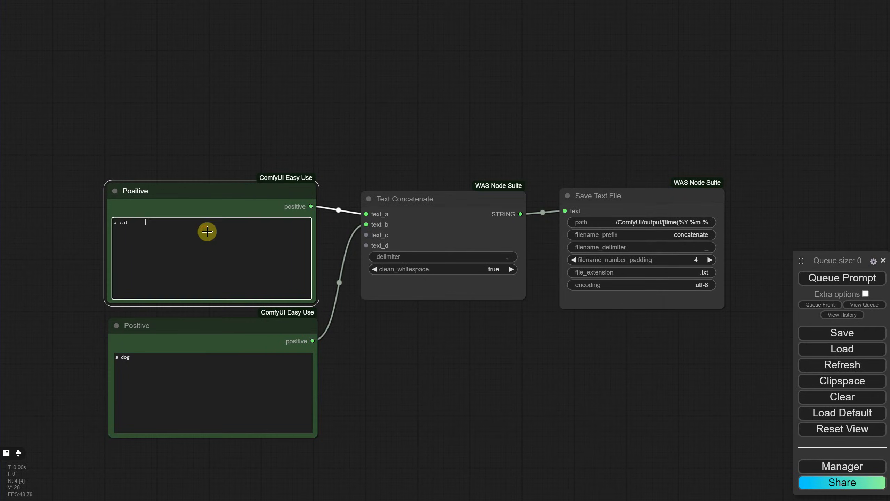
pyautogui.doubleClick(134, 227)
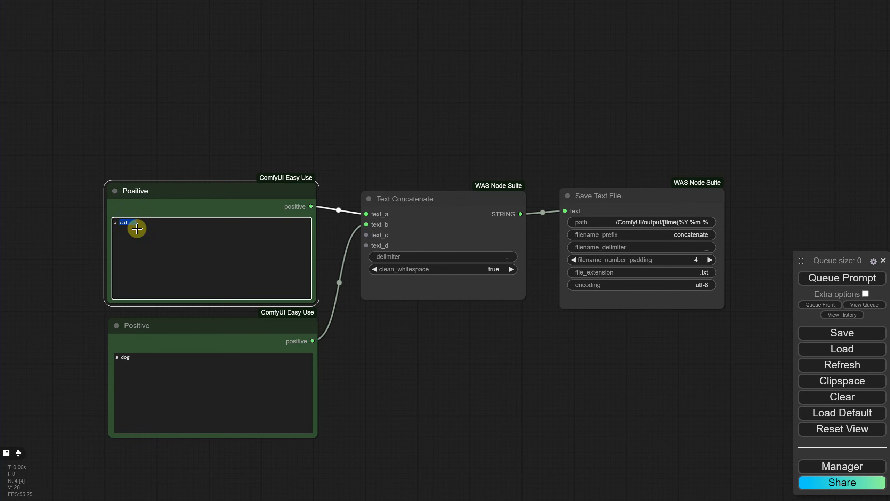
pyautogui.click(183, 378)
pyautogui.hotkey('ctrl', 'a')
pyautogui.write('a black forest')
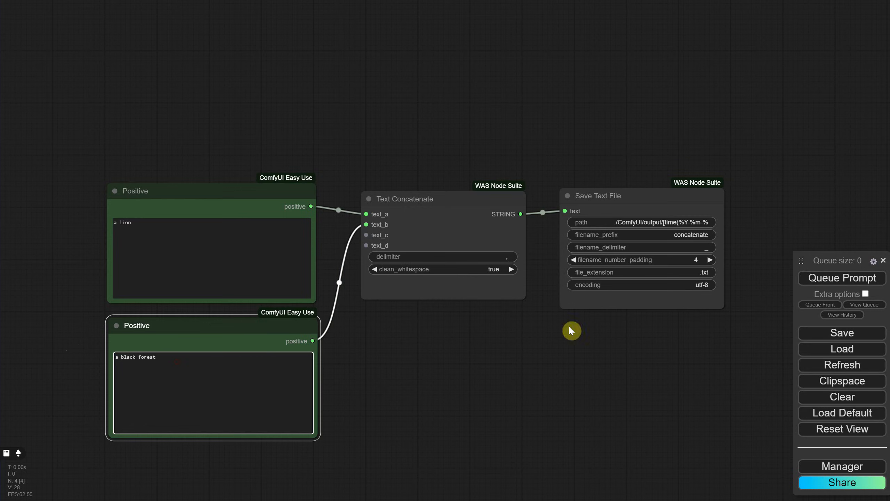
# Step: Run the workflow again and open the newly saved concatenate_0002.txt in the 2024-08-08 output folder
pyautogui.click(828, 279)
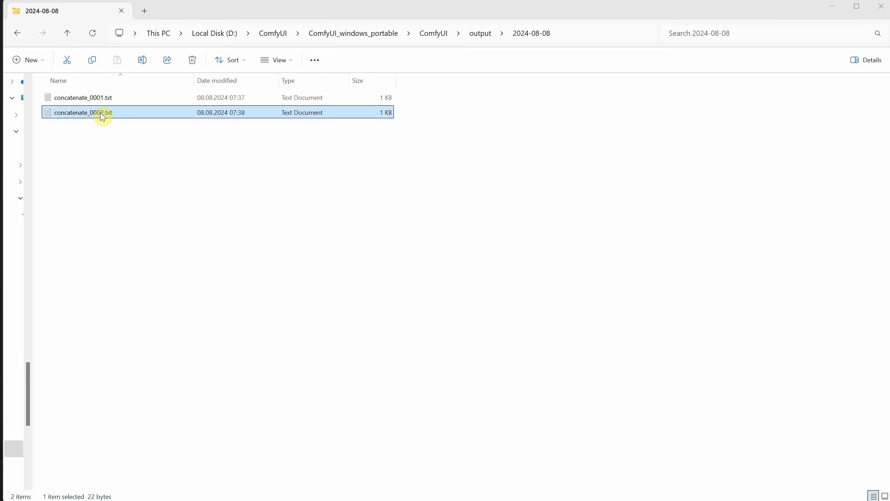
pyautogui.doubleClick(100, 112)
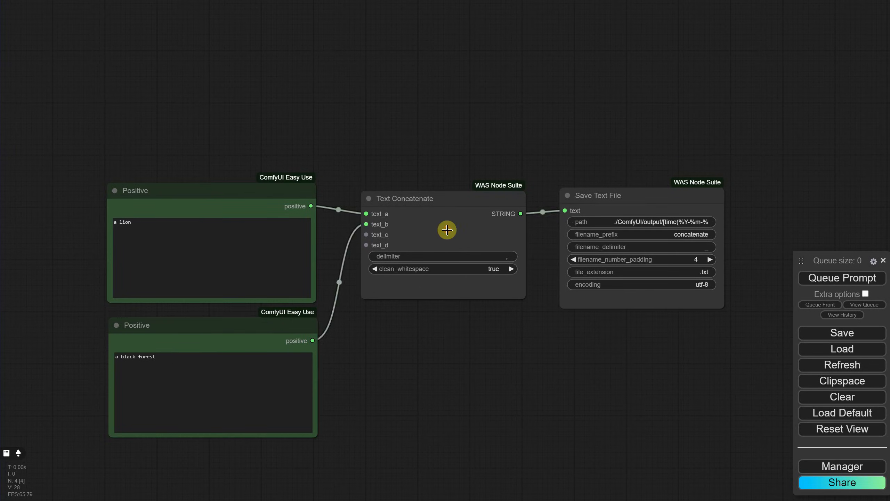
# Step: Delete the Text Concatenate node and place a Text Find and Replace node between the Positive and Save Text File nodes
pyautogui.click(448, 230)
pyautogui.press('Delete')
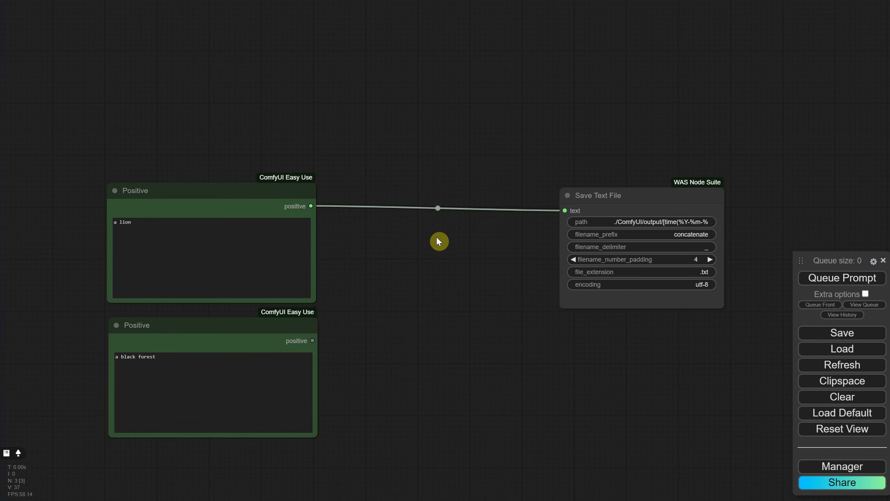
pyautogui.doubleClick(438, 239)
pyautogui.write('text find')
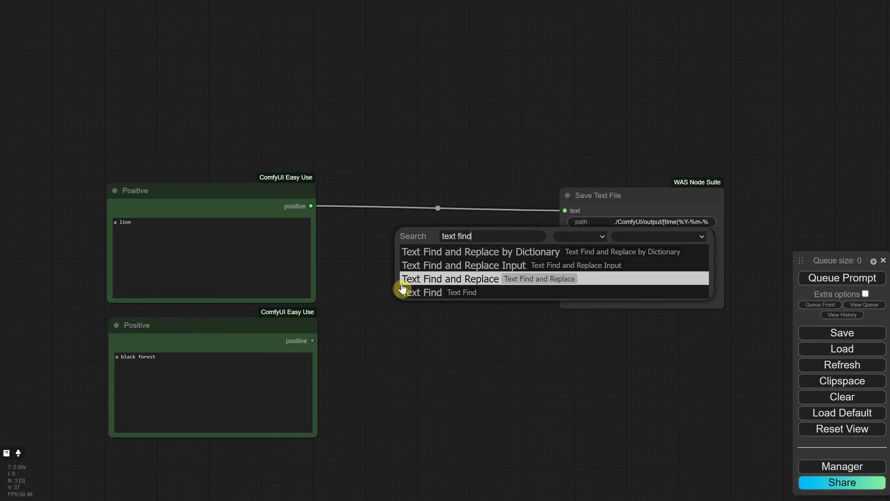
pyautogui.click(435, 286)
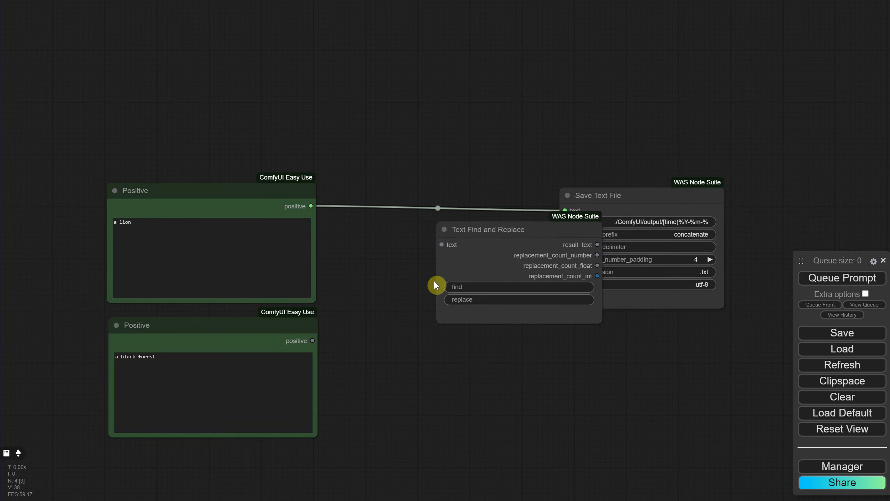
pyautogui.moveTo(492, 231); pyautogui.dragTo(413, 229)
# Step: Delete the lower Positive node and extend the remaining node's prompt to "a lion in the jungle"
pyautogui.click(210, 331)
pyautogui.press('Delete')
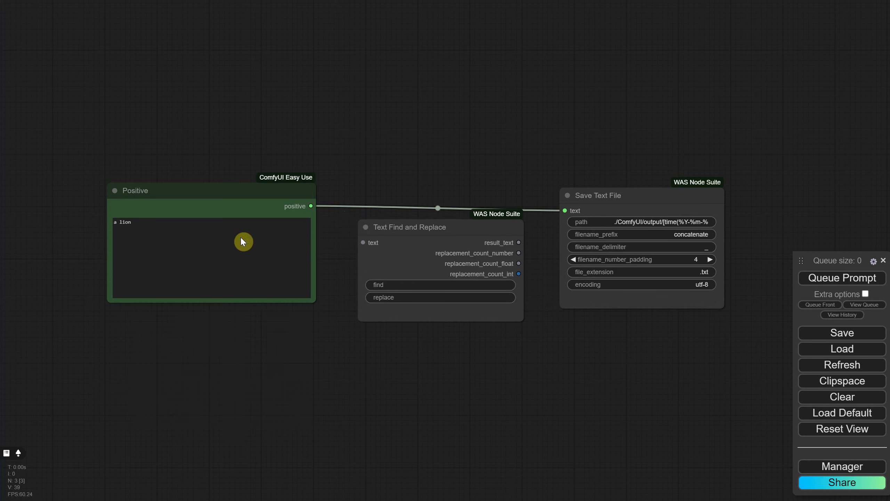
pyautogui.click(225, 226)
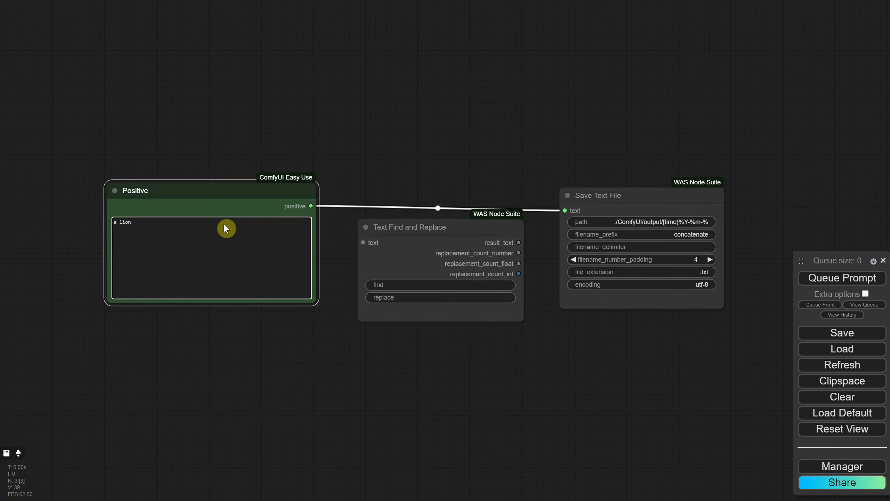
pyautogui.write('in the jungle')
# Step: Connect the positive output to the text input of Text Find and Replace, and its result_text output to Save Text File
pyautogui.moveTo(311, 206); pyautogui.dragTo(385, 215)
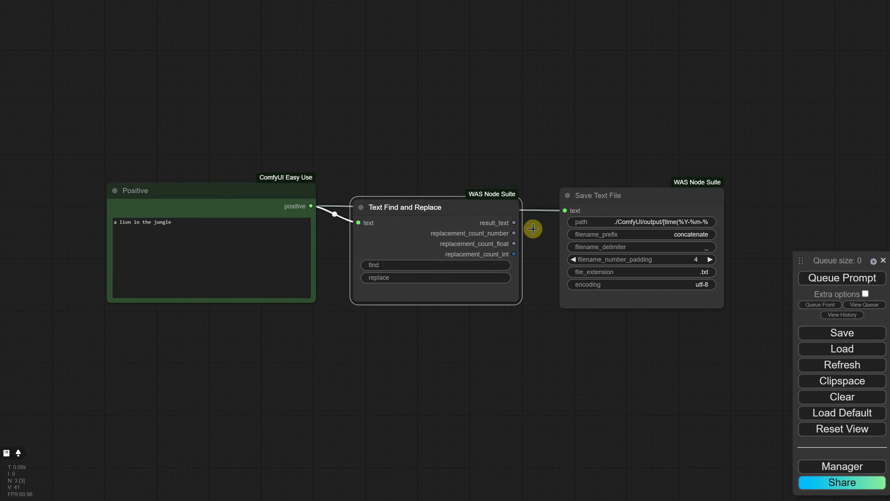
pyautogui.moveTo(514, 222); pyautogui.dragTo(567, 209)
pyautogui.moveTo(434, 209); pyautogui.dragTo(438, 201)
# Step: Configure Text Find and Replace to substitute another word for "lion", and open the resulting concatenate_0003.txt in the output folder
pyautogui.click(423, 258)
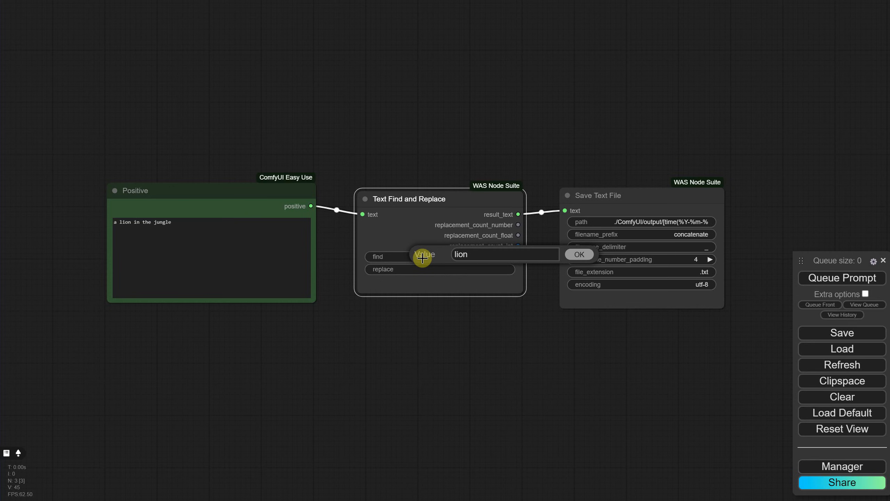
pyautogui.write('lion')
pyautogui.click(583, 253)
pyautogui.click(472, 269)
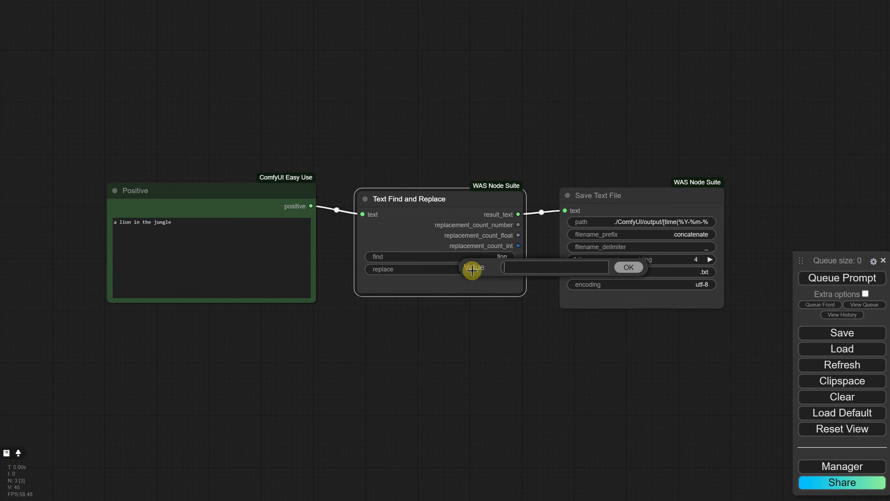
pyautogui.press('BackSpace')
pyautogui.press('Return')
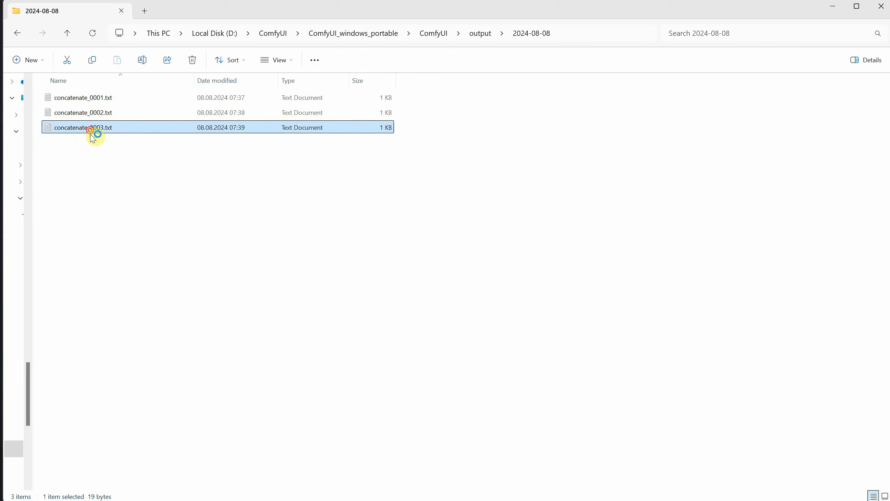
pyautogui.doubleClick(93, 131)
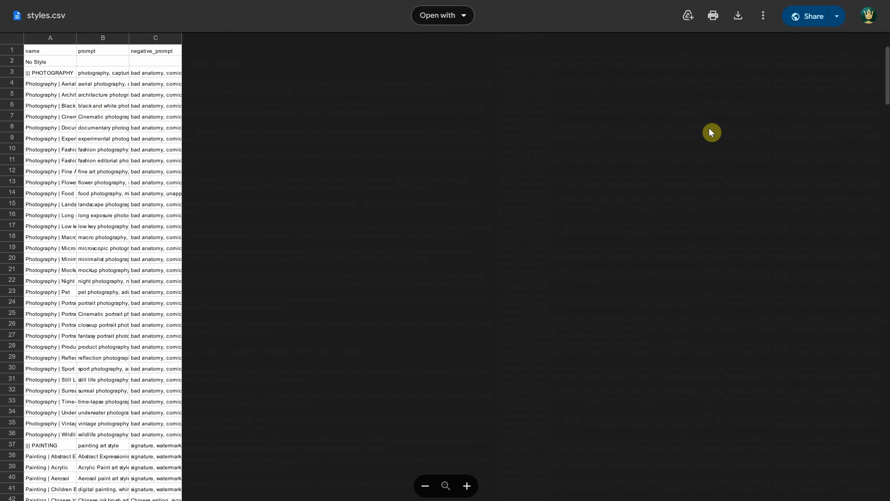
# Step: Download styles.csv into D:\ComfyUI and copy the path of the saved file
pyautogui.click(740, 23)
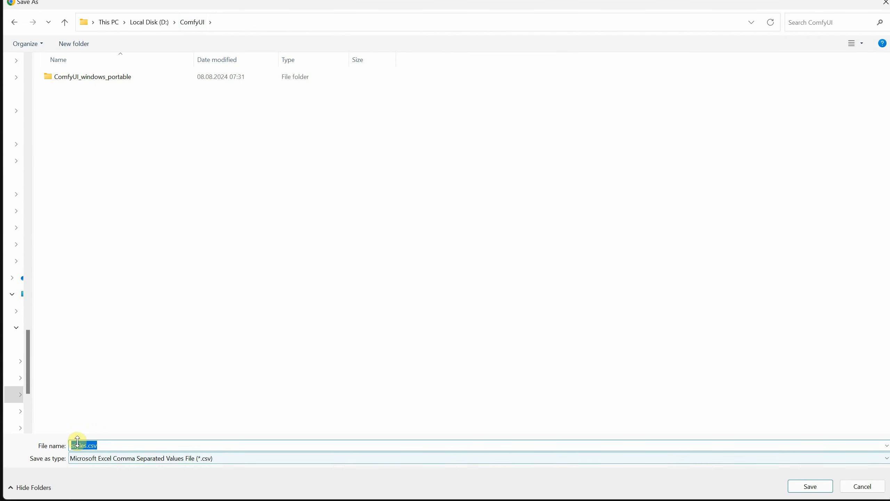
pyautogui.click(807, 490)
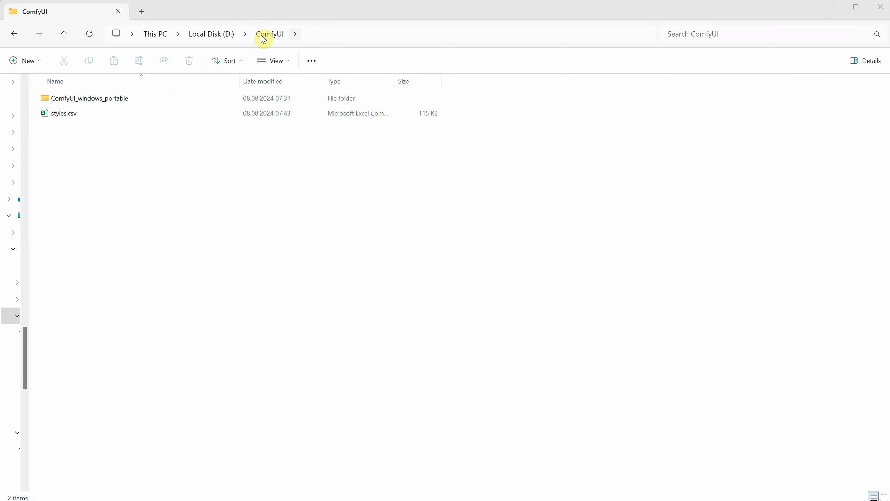
pyautogui.click(63, 114)
pyautogui.rightClick(64, 115)
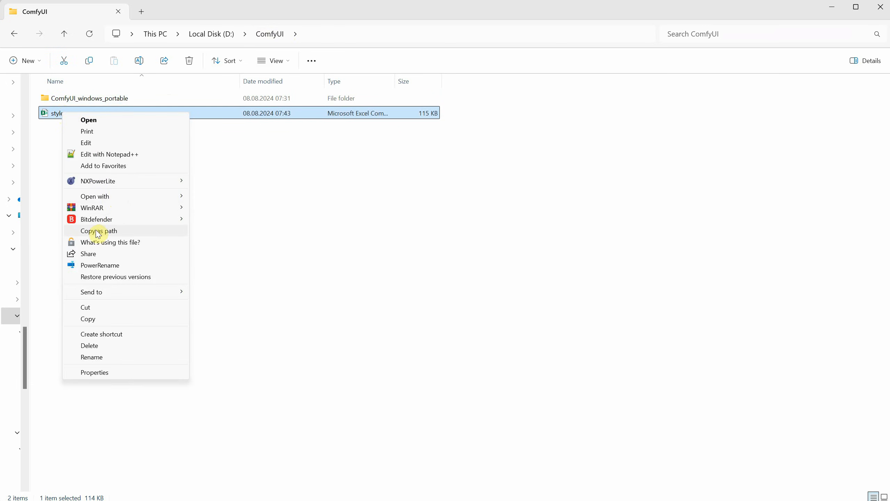
pyautogui.click(109, 235)
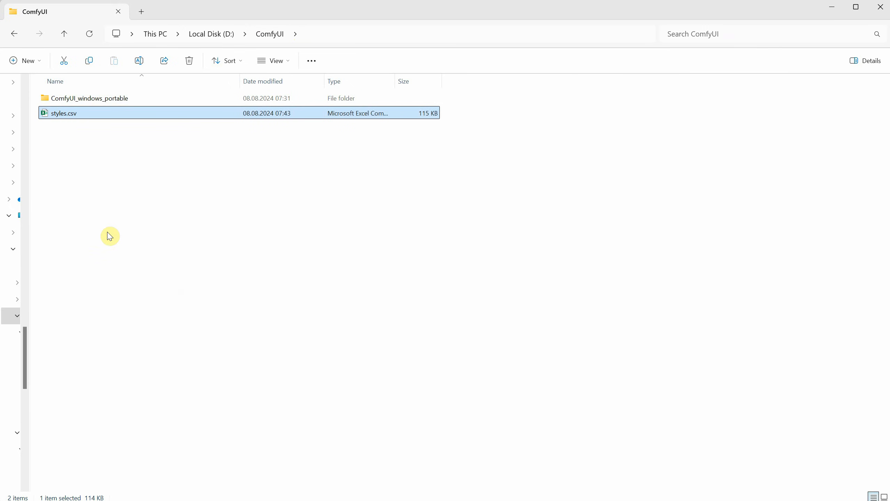
# Step: Go to ComfyUI_windows_portable\ComfyUI\custom_nodes\was-node-suite-comfyui and open was_suite_config.json in Notepad
pyautogui.doubleClick(228, 99)
pyautogui.doubleClick(122, 98)
pyautogui.doubleClick(74, 203)
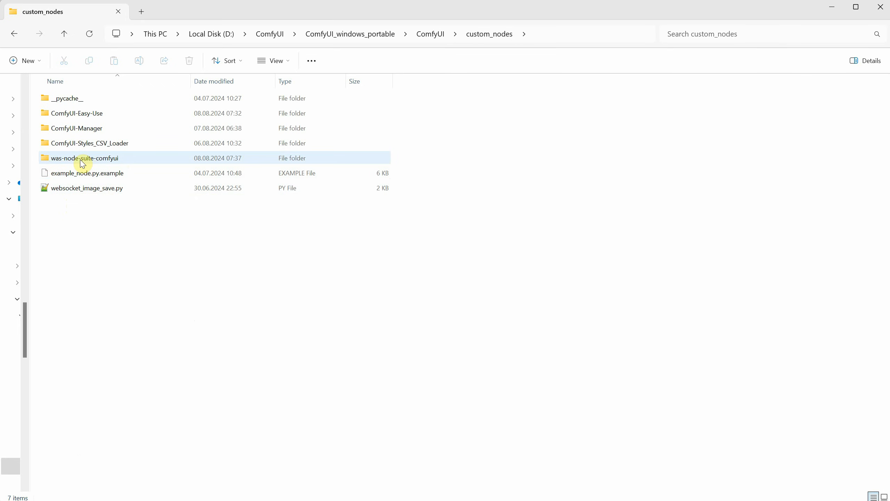
pyautogui.doubleClick(91, 160)
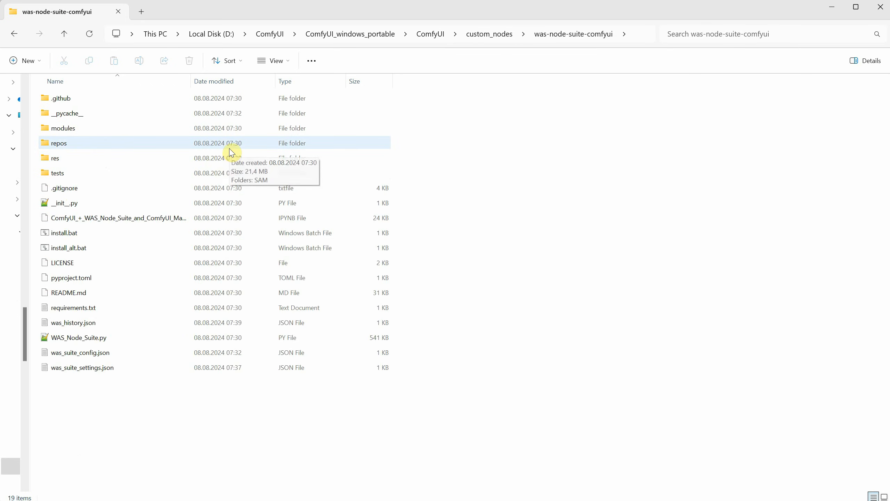
pyautogui.click(69, 355)
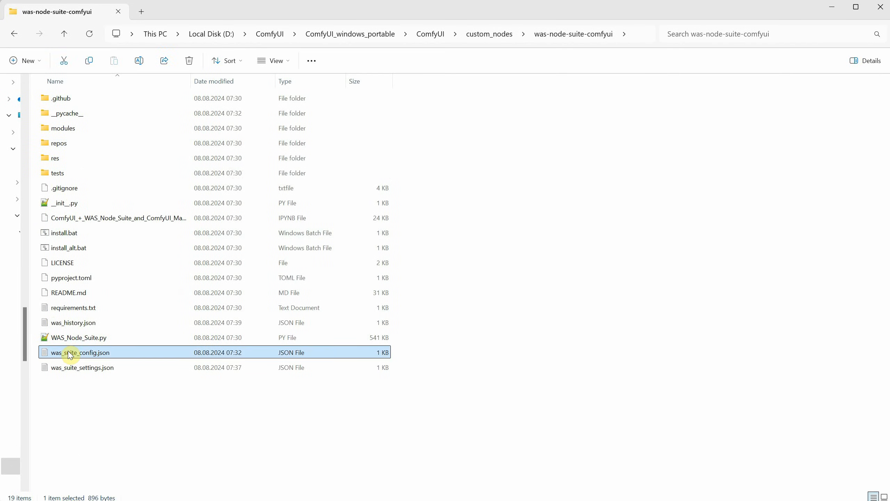
pyautogui.rightClick(70, 355)
pyautogui.moveTo(184, 411)
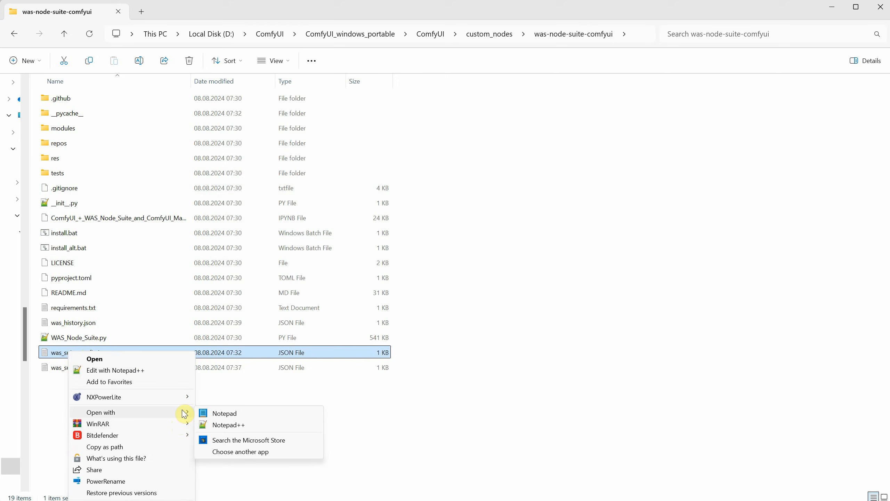
pyautogui.click(224, 413)
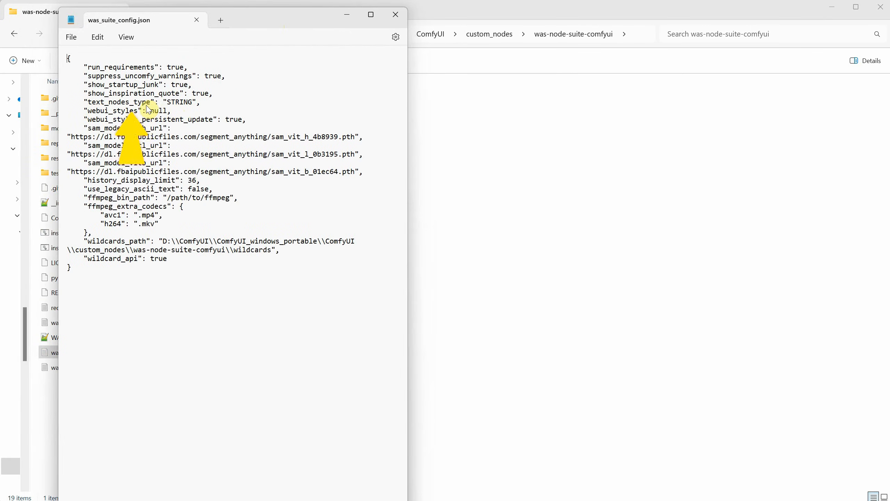
# Step: Set the webui_styles entry in was_suite_config.json to the copied path "D:\ComfyUI\styles.csv"
pyautogui.moveTo(151, 111); pyautogui.dragTo(168, 111)
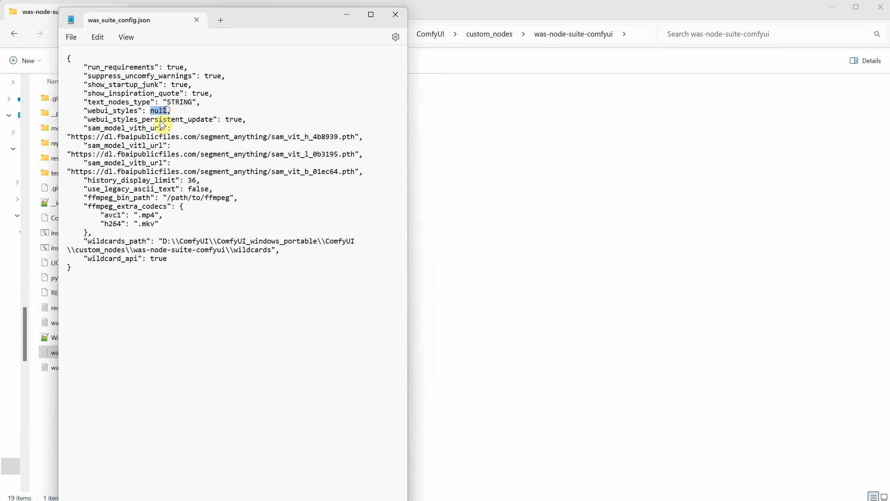
pyautogui.rightClick(159, 125)
pyautogui.click(189, 186)
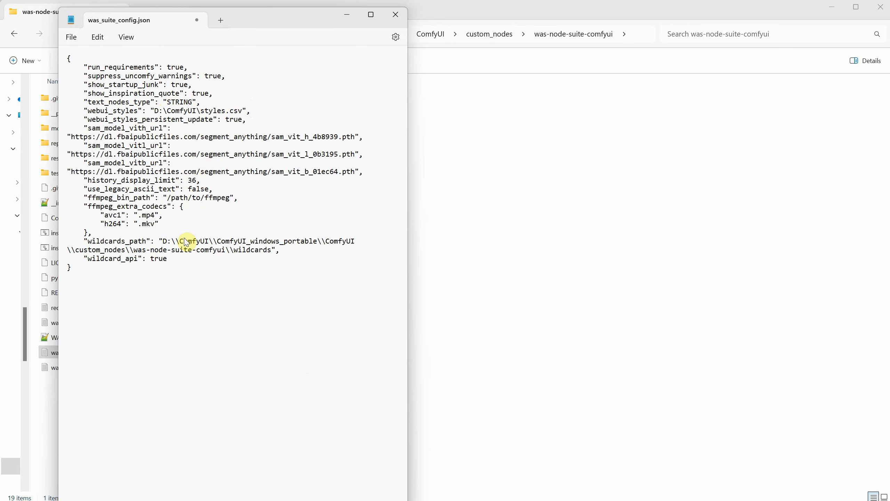
# Step: Escape the backslashes in the webui_styles path so it reads "D:\\ComfyUI\\styles.csv", and save was_suite_config.json
pyautogui.click(166, 109)
pyautogui.write('\\')
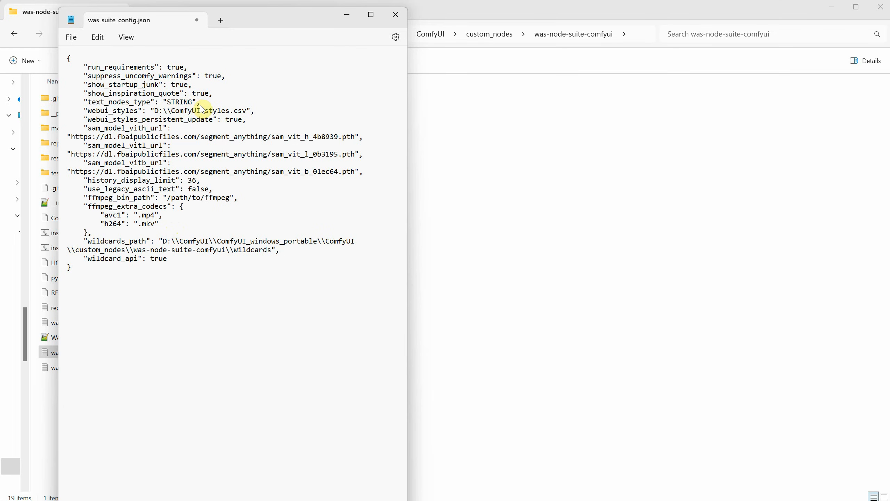
pyautogui.write('\\')
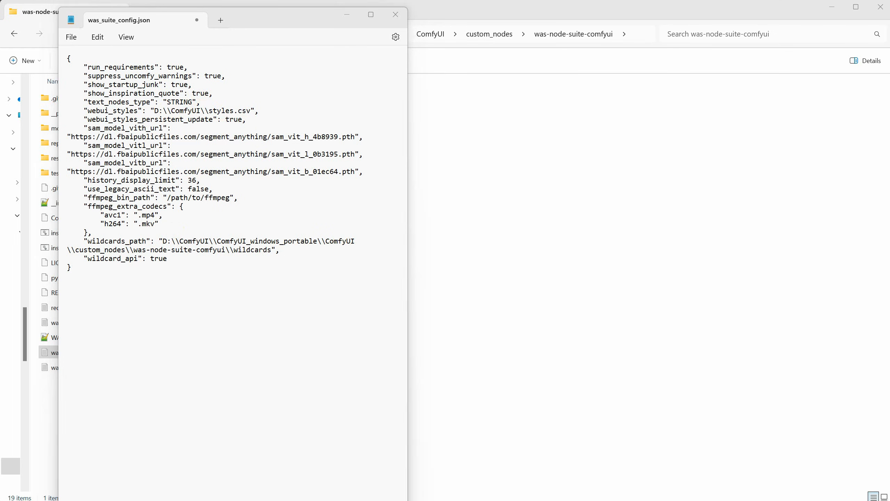
pyautogui.click(75, 42)
pyautogui.click(79, 111)
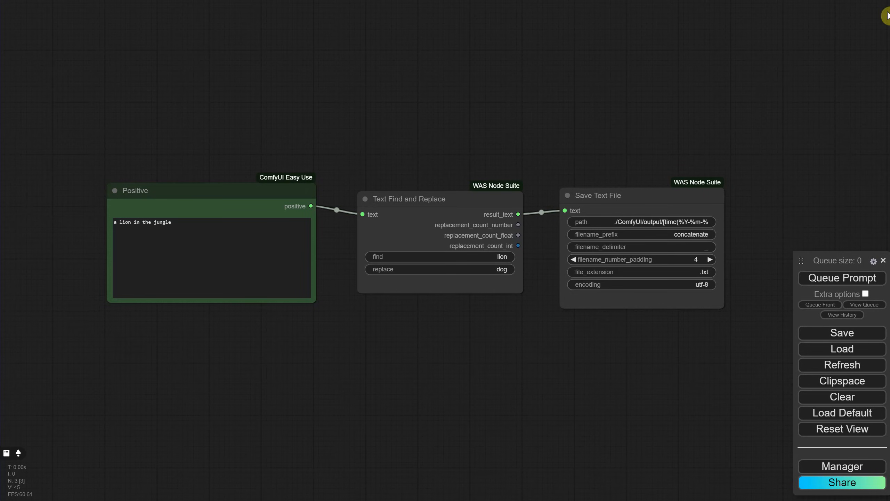
# Step: Switch to ComfyUI and reboot the server with Reboot ComfyUI (EasyUse), accepting the confirmation
pyautogui.rightClick(438, 149)
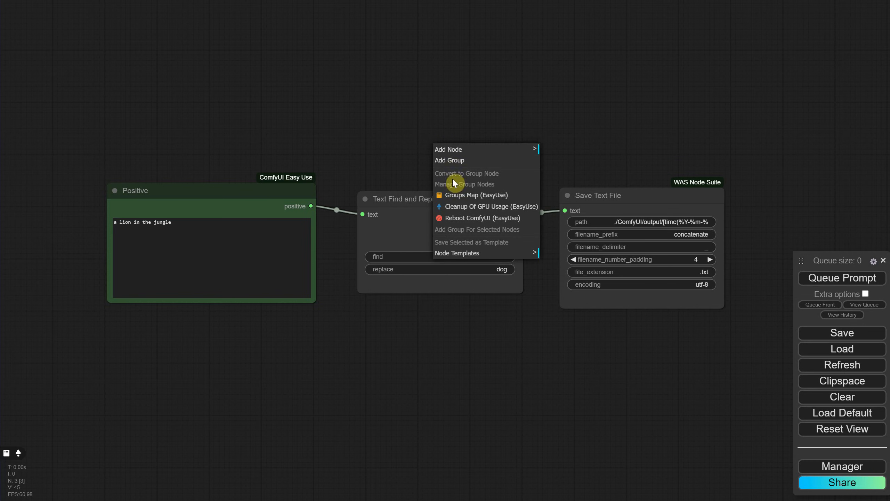
pyautogui.click(460, 218)
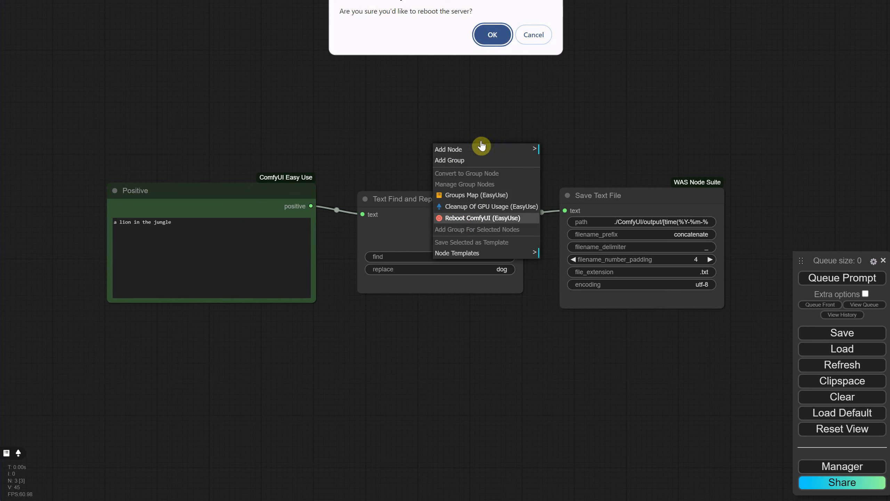
pyautogui.click(485, 32)
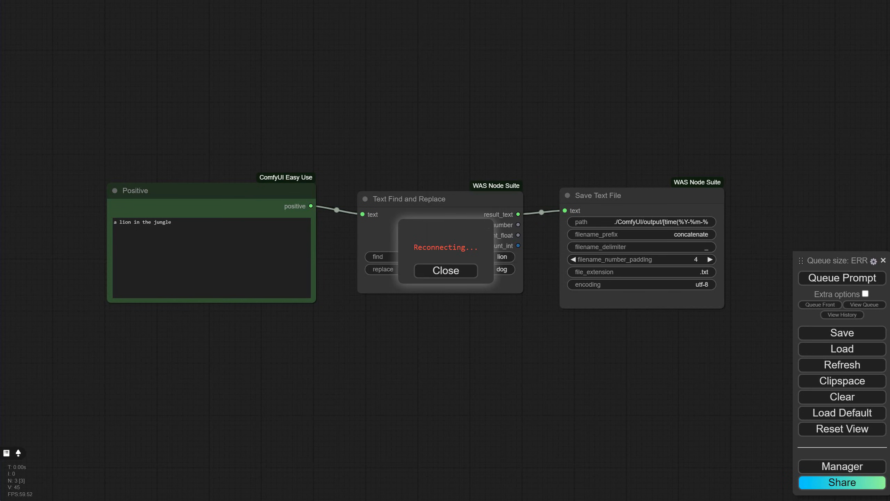
# Step: Search the nodes for "styles", add a Prompt Multiple Styles Selector, and place it below the Positive node
pyautogui.doubleClick(353, 305)
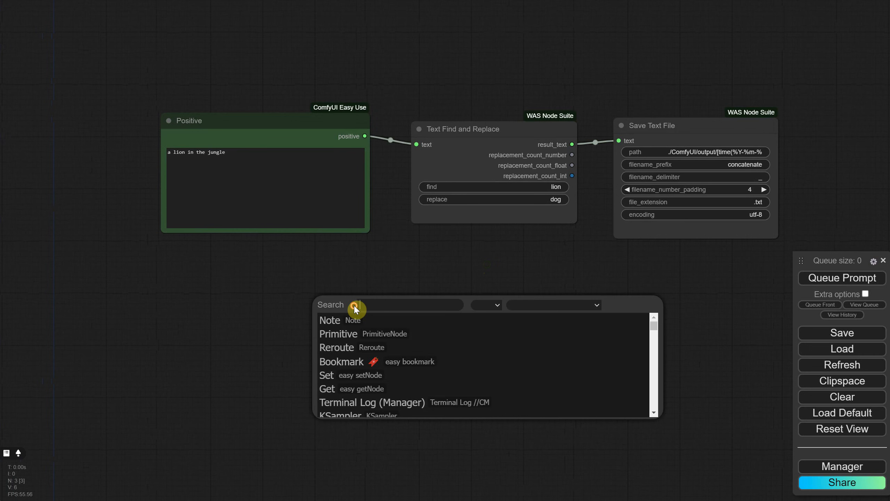
pyautogui.write('styles')
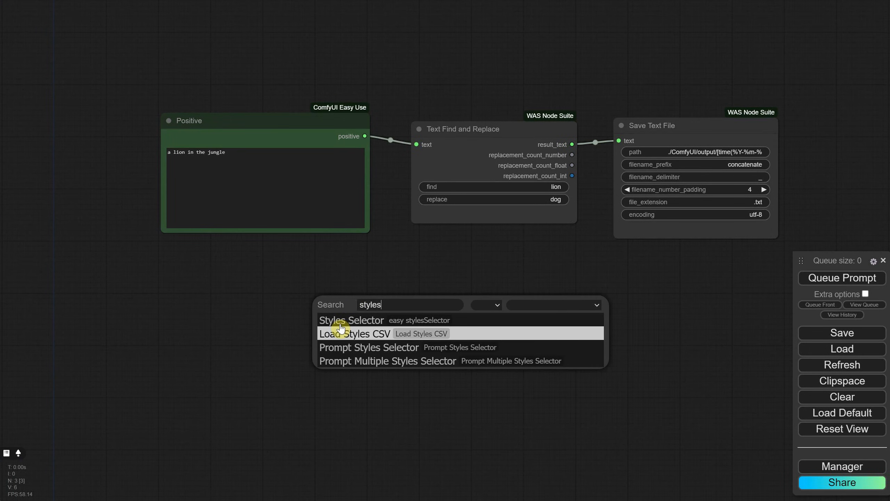
pyautogui.press('Down')
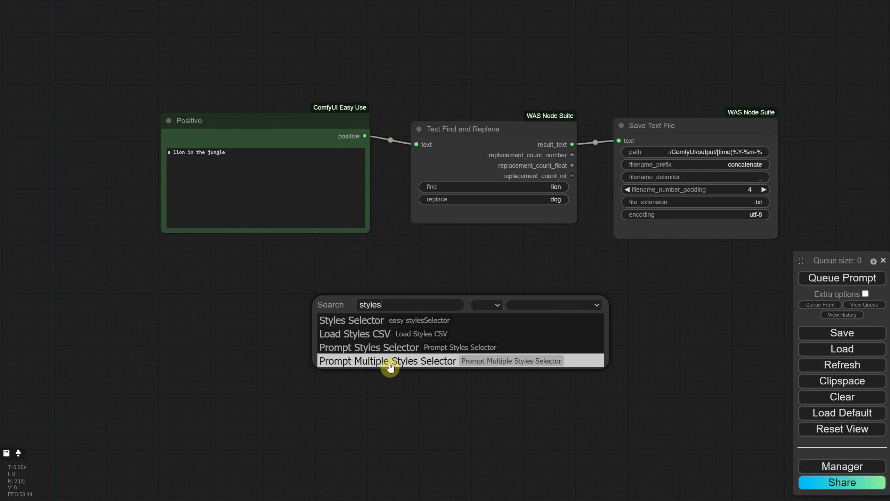
pyautogui.click(391, 365)
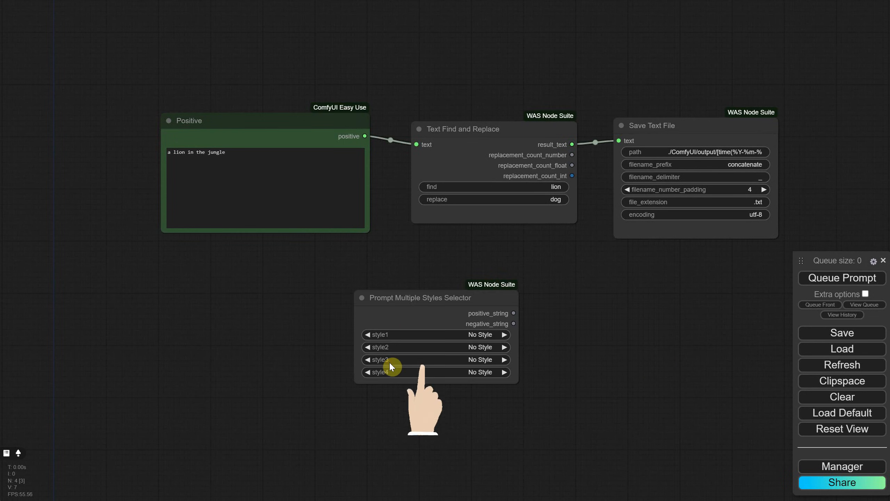
pyautogui.moveTo(439, 292); pyautogui.dragTo(319, 281)
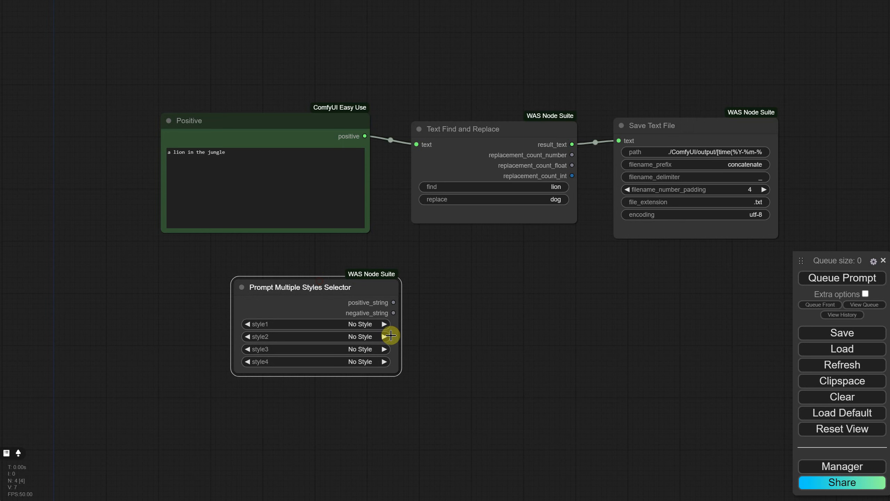
# Step: Set style1 to Photography | Product and style2 to Photography | Low key in the Prompt Multiple Styles Selector
pyautogui.click(368, 324)
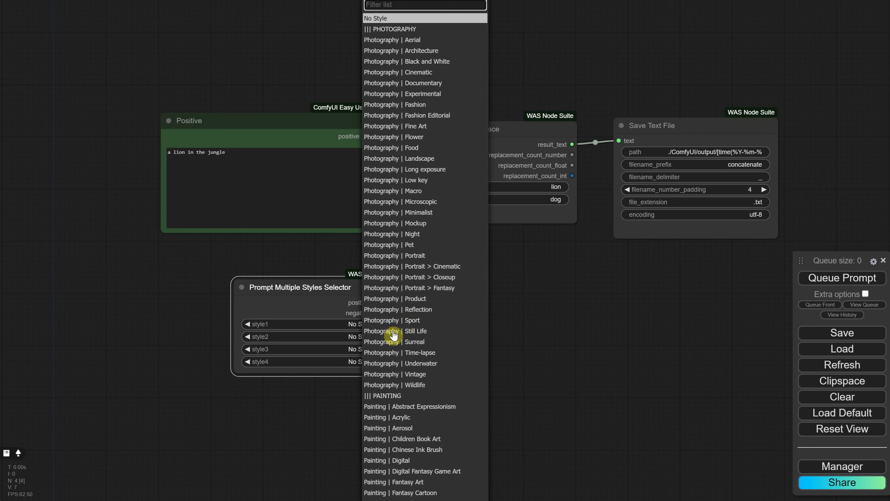
pyautogui.click(389, 299)
pyautogui.click(367, 324)
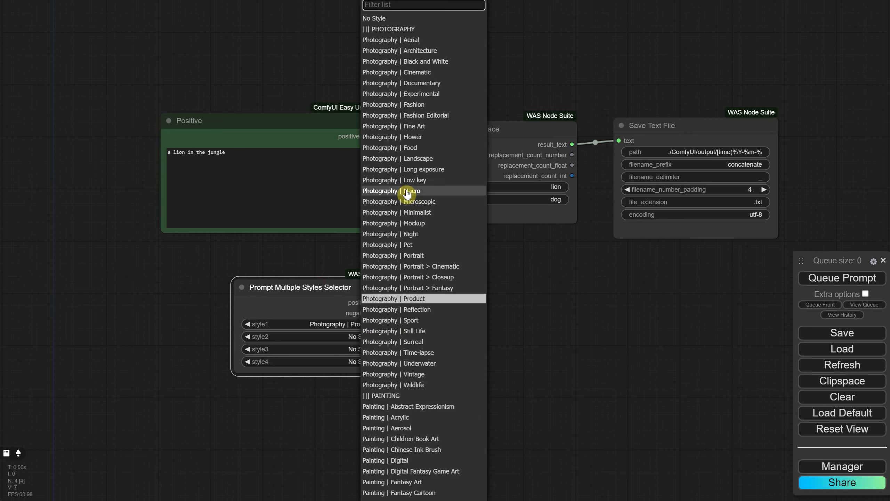
pyautogui.click(384, 180)
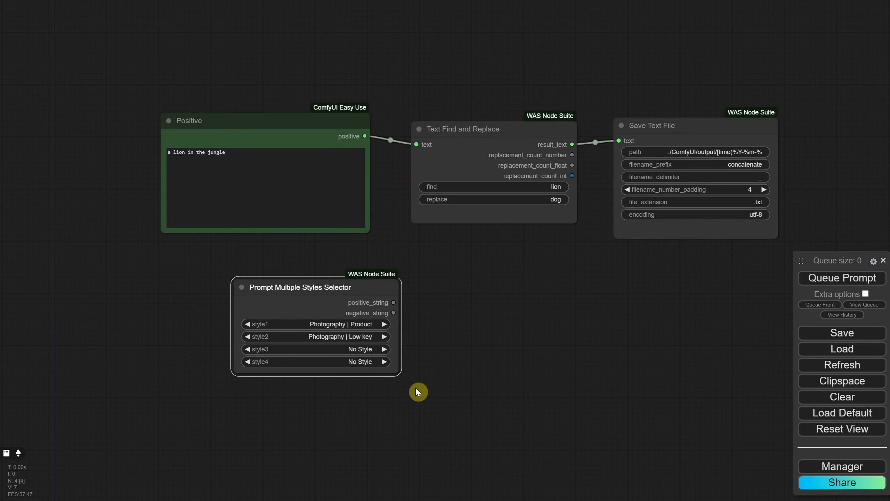
# Step: Move the styles selector closer under the Positive node and replace the Text Find and Replace node with a Text Concatenate node
pyautogui.moveTo(354, 287); pyautogui.dragTo(315, 257)
pyautogui.click(450, 131)
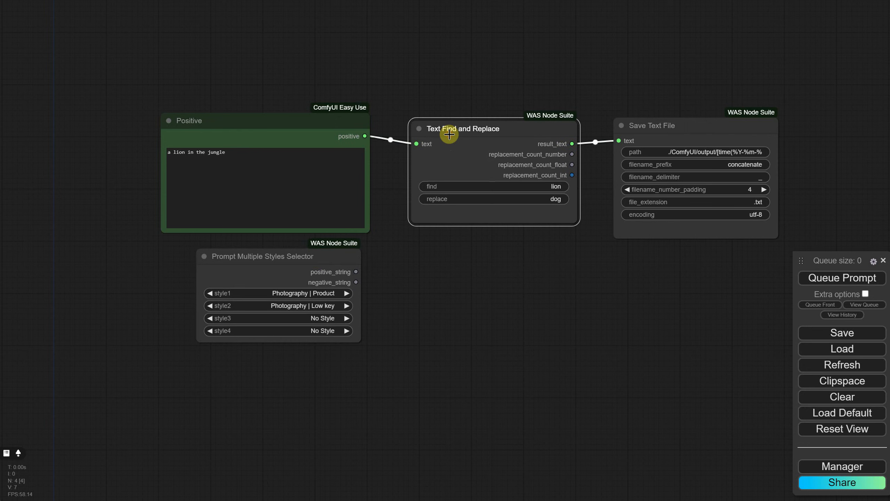
pyautogui.press('Delete')
pyautogui.doubleClick(458, 169)
pyautogui.write('concat')
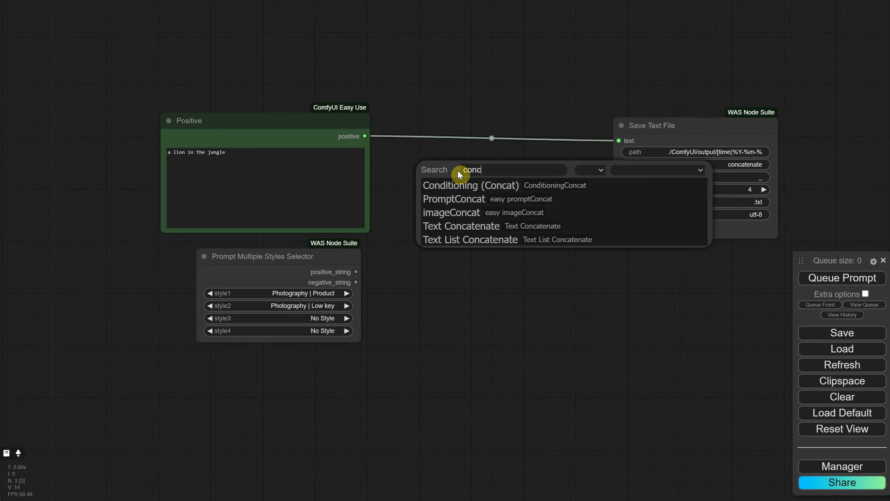
pyautogui.click(479, 231)
pyautogui.moveTo(511, 163); pyautogui.dragTo(452, 150)
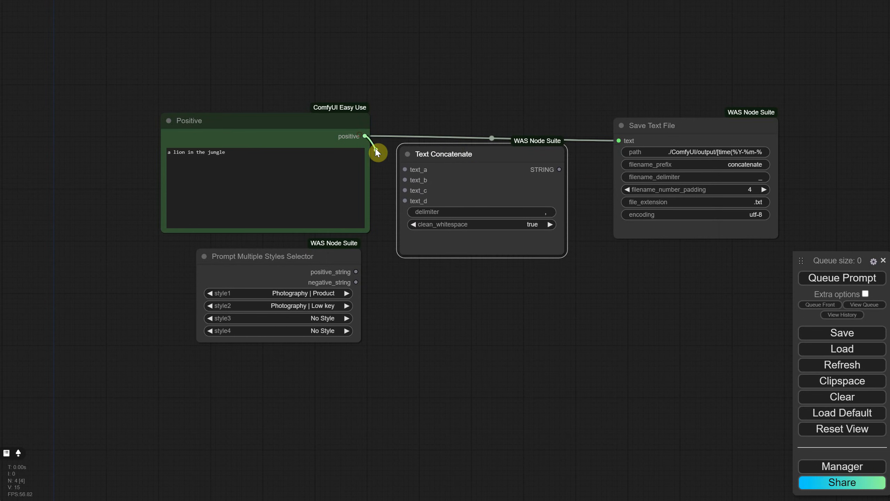
# Step: Connect the Positive node to text_a and the selector's positive_string to text_b of the Text Concatenate node
pyautogui.moveTo(364, 136); pyautogui.dragTo(405, 169)
pyautogui.moveTo(353, 273); pyautogui.dragTo(405, 179)
pyautogui.moveTo(450, 159); pyautogui.dragTo(452, 144)
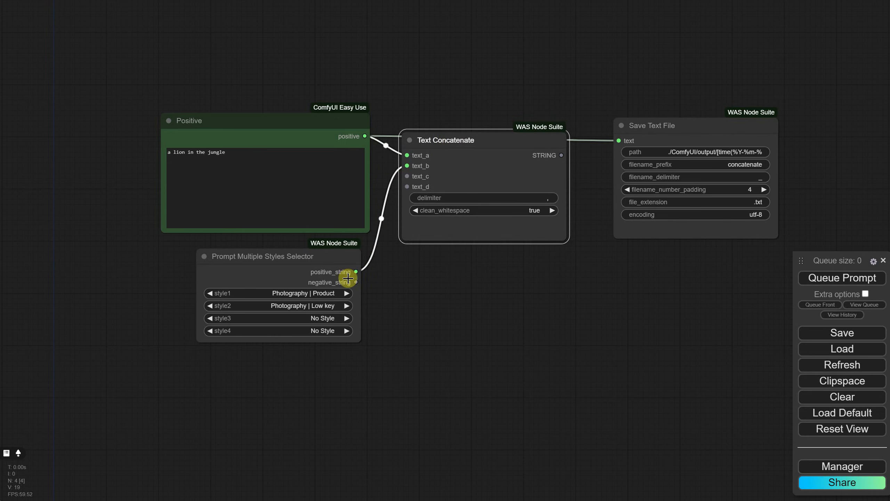
# Step: Add a Negative prompt node directly below the Positive node and place the styles selector underneath it
pyautogui.moveTo(333, 273); pyautogui.dragTo(461, 364)
pyautogui.doubleClick(215, 282)
pyautogui.write('negat')
pyautogui.click(221, 293)
pyautogui.moveTo(289, 284); pyautogui.dragTo(249, 278)
pyautogui.moveTo(406, 346); pyautogui.dragTo(281, 397)
# Step: Duplicate the Text Concatenate node beside the Negative node, feeding its text_a from negative and its text_b from negative_string
pyautogui.click(485, 189)
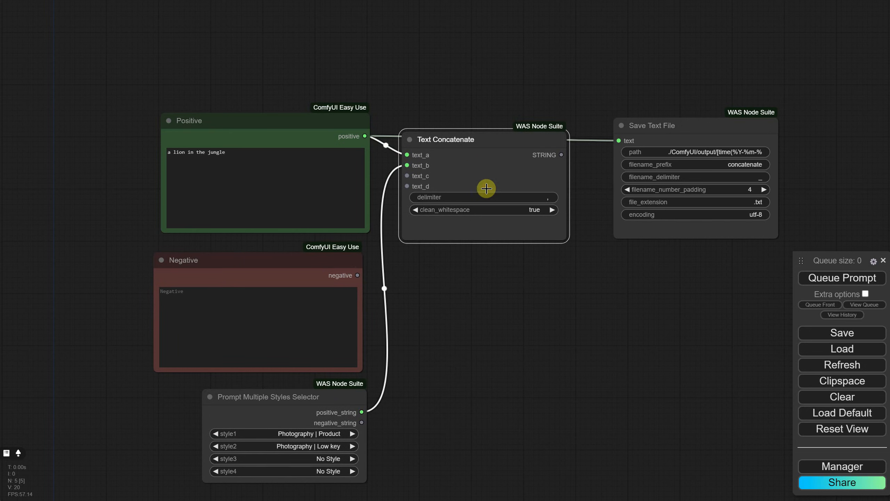
pyautogui.hotkey('ctrl', 'c')
pyautogui.hotkey('ctrl', 'v')
pyautogui.moveTo(561, 264); pyautogui.dragTo(409, 275)
pyautogui.moveTo(354, 418); pyautogui.dragTo(407, 286)
pyautogui.moveTo(313, 440); pyautogui.dragTo(302, 433)
# Step: Set style2 to No Style and style1 to Photography | Cinematic in the Prompt Multiple Styles Selector
pyautogui.click(300, 440)
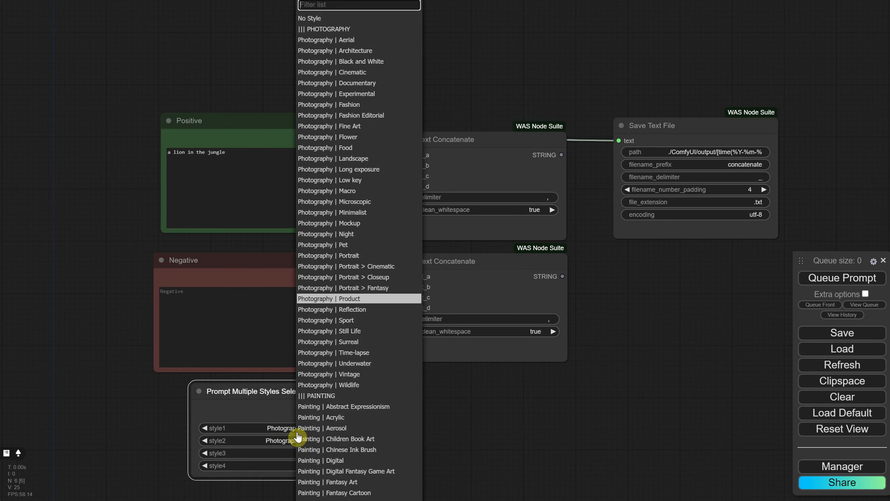
pyautogui.click(345, 19)
pyautogui.click(309, 428)
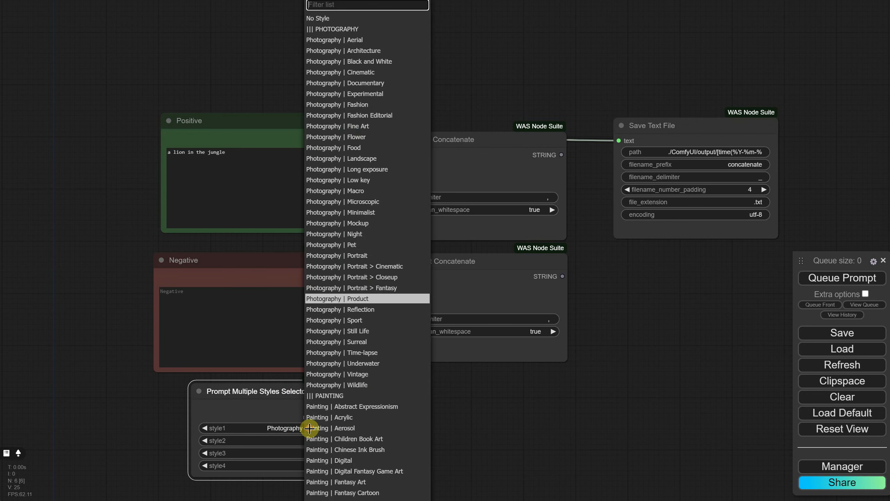
pyautogui.click(357, 78)
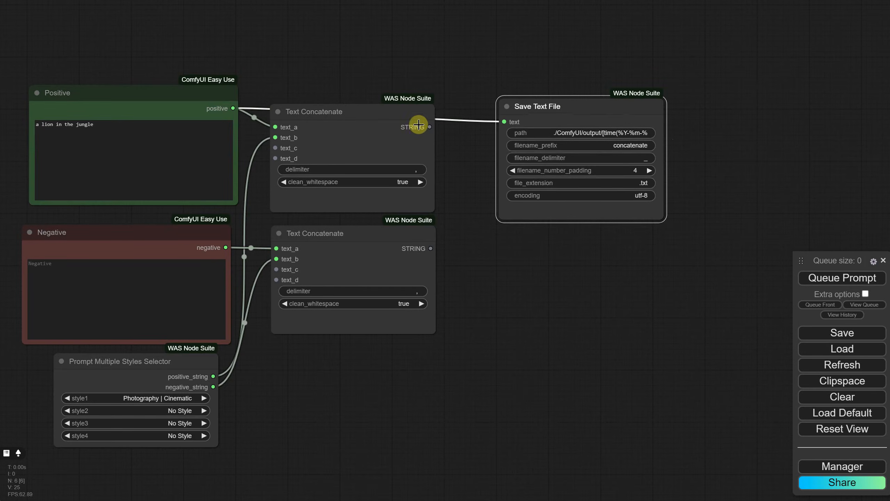
# Step: Connect the upper Text Concatenate output to Save Text File and add a second Save Text File node from the lower concatenate output
pyautogui.moveTo(430, 127); pyautogui.dragTo(507, 121)
pyautogui.moveTo(553, 107); pyautogui.dragTo(586, 117)
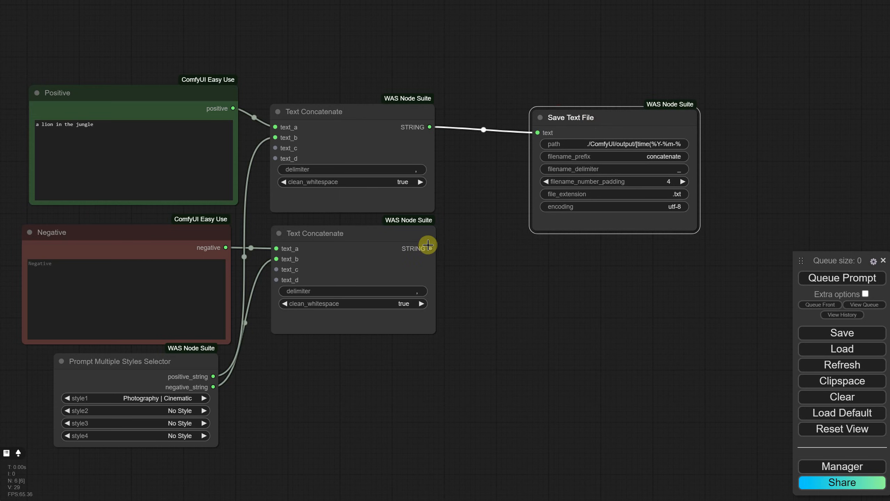
pyautogui.moveTo(428, 245); pyautogui.dragTo(543, 270)
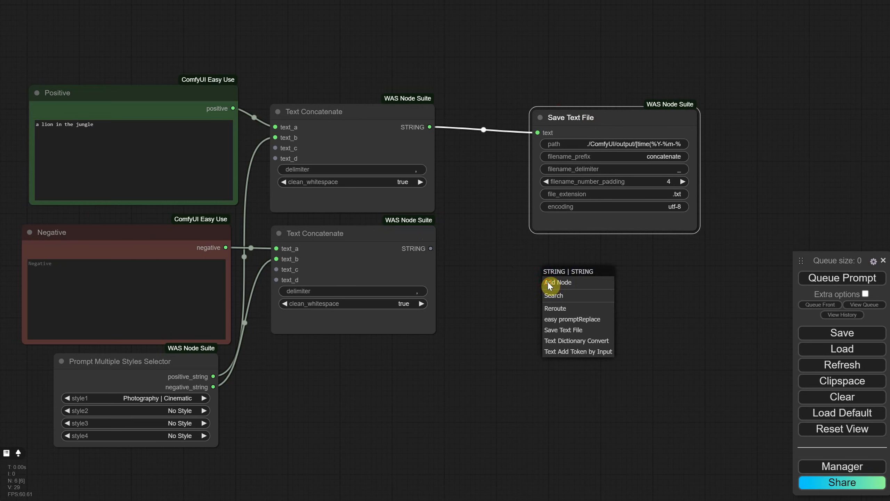
pyautogui.click(575, 331)
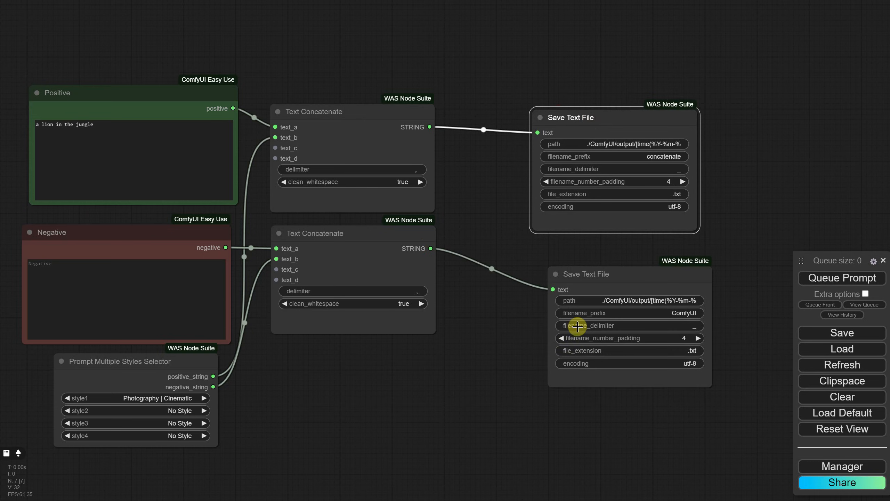
# Step: Set the filename_prefix of the upper Save Text File node to "positive" and of the lower one to "negative"
pyautogui.click(669, 158)
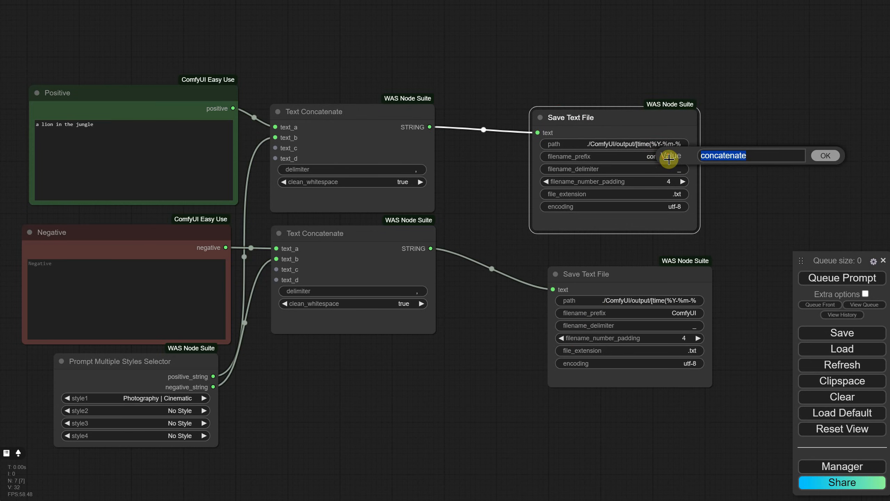
pyautogui.write('positive')
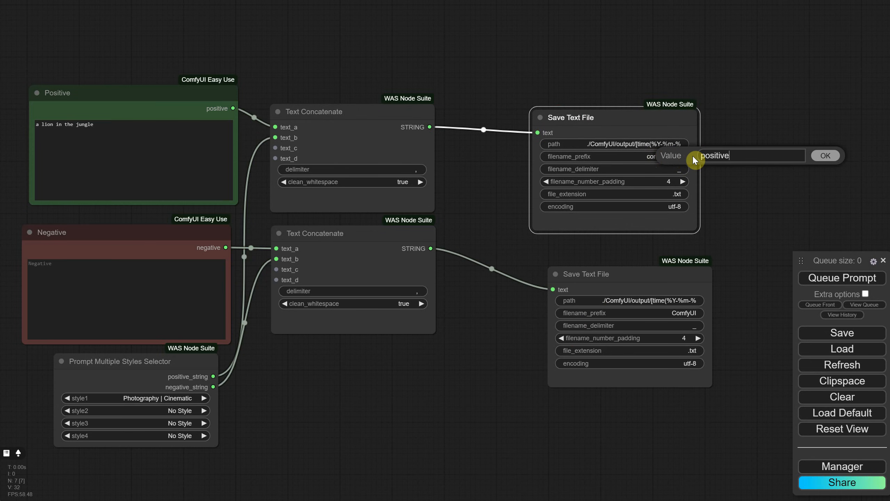
pyautogui.press('Return')
pyautogui.click(683, 314)
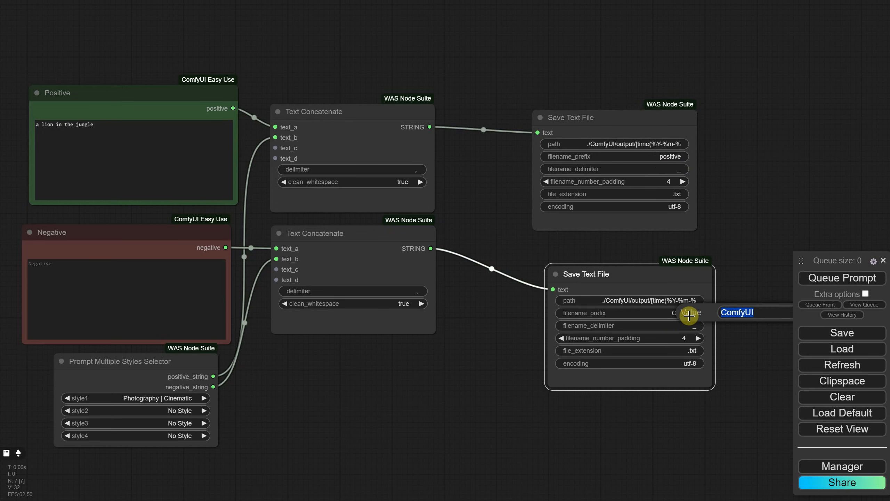
pyautogui.write('b')
pyautogui.write('egative')
pyautogui.press('Return')
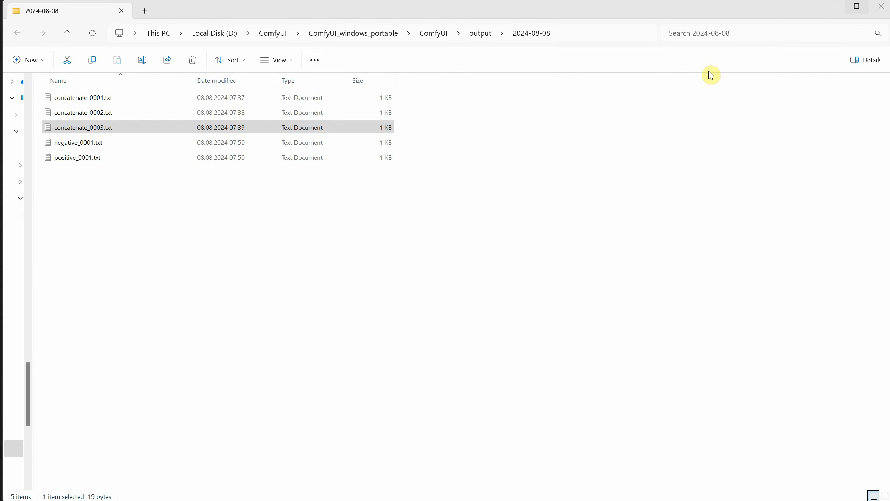
# Step: Open positive_0001.txt and negative_0001.txt from the 2024-08-08 output folder to examine the combined prompts, closing each file
pyautogui.doubleClick(70, 157)
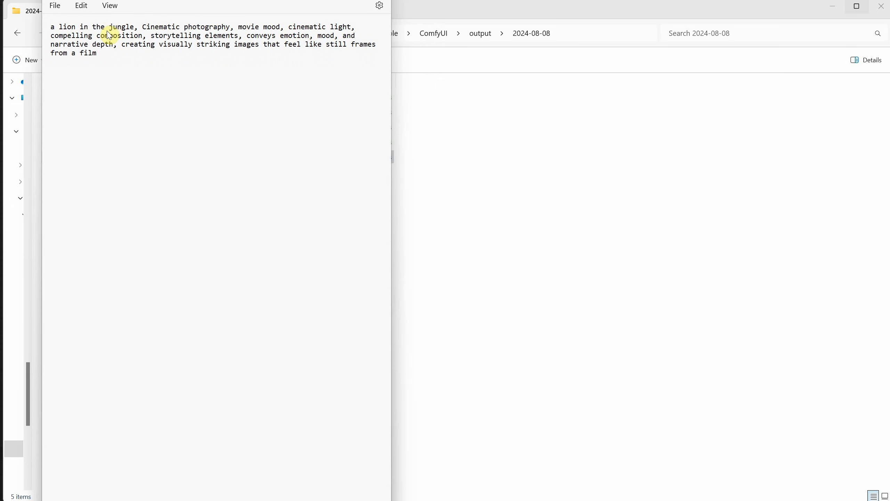
pyautogui.hotkey('alt', 'F4')
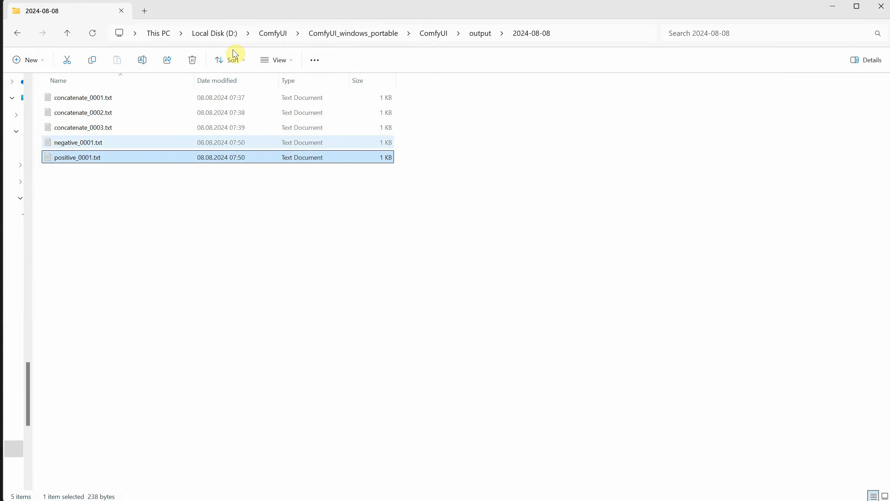
pyautogui.doubleClick(94, 144)
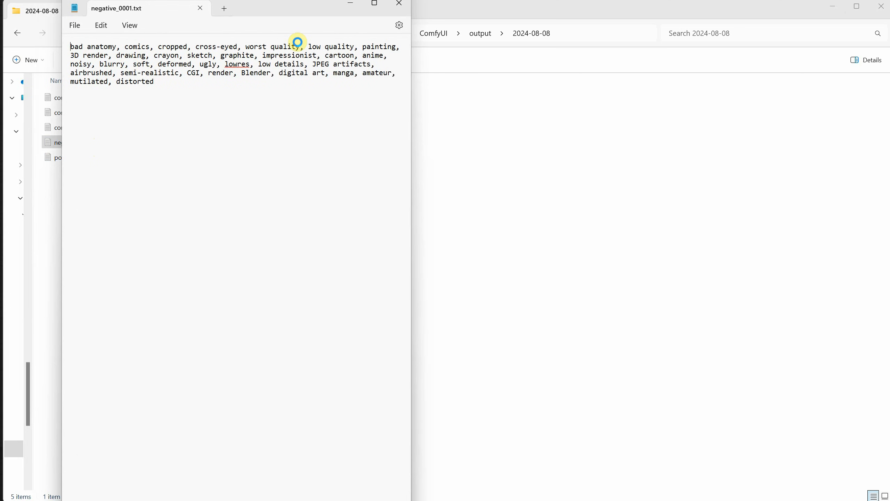
pyautogui.click(400, 5)
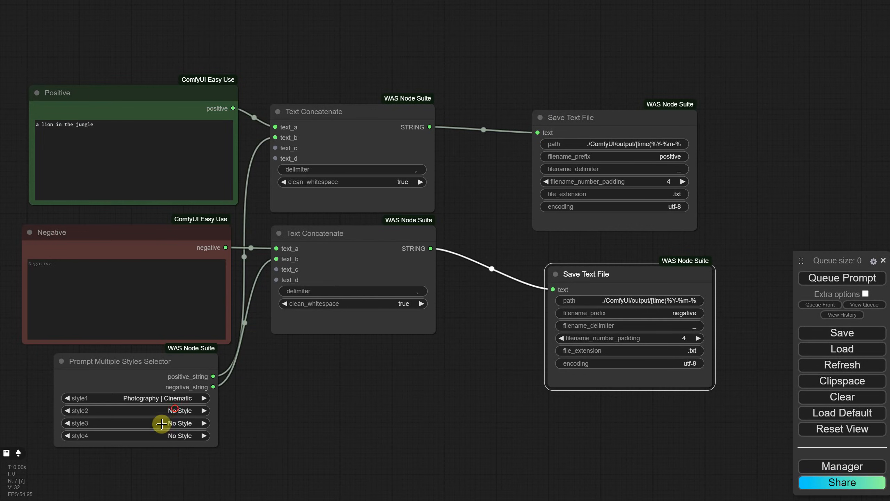
# Step: Set style2 of the styles selector to Painting | Chinese Ink Brush and queue the prompt
pyautogui.click(161, 424)
pyautogui.click(214, 451)
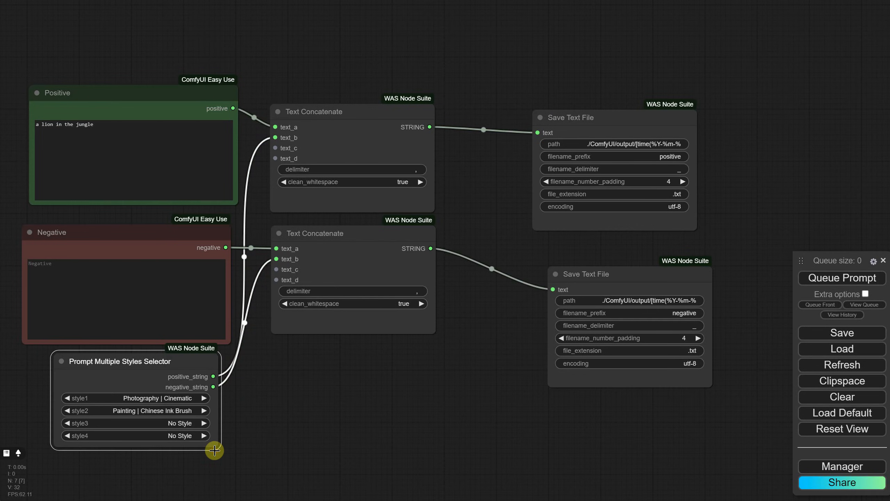
pyautogui.click(835, 279)
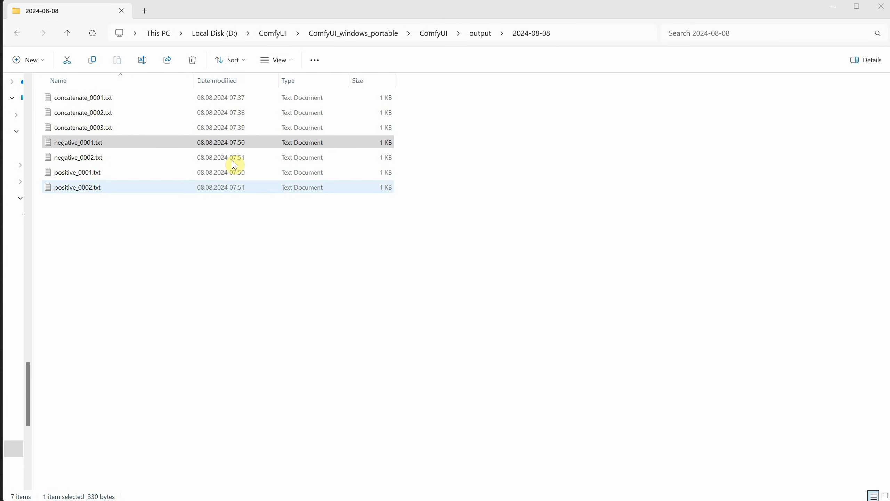
# Step: Open positive_0002.txt and negative_0002.txt to examine the combined prompts, closing each file
pyautogui.click(87, 189)
pyautogui.doubleClick(83, 189)
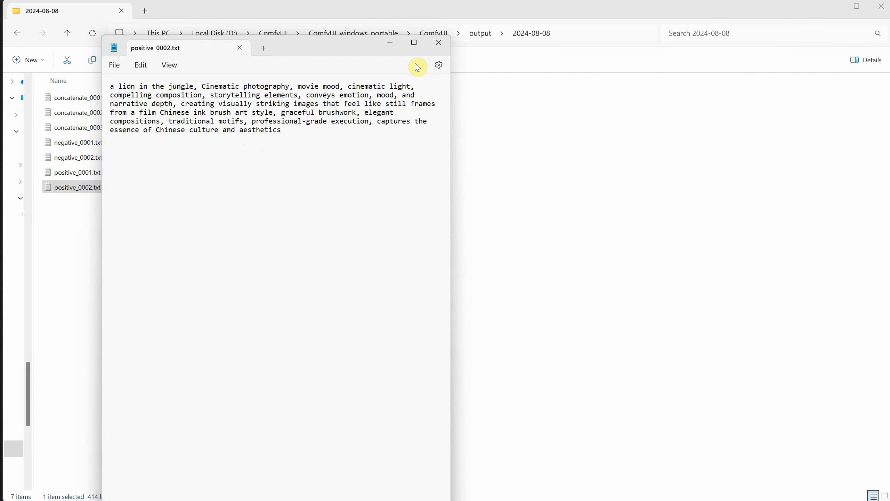
pyautogui.click(438, 42)
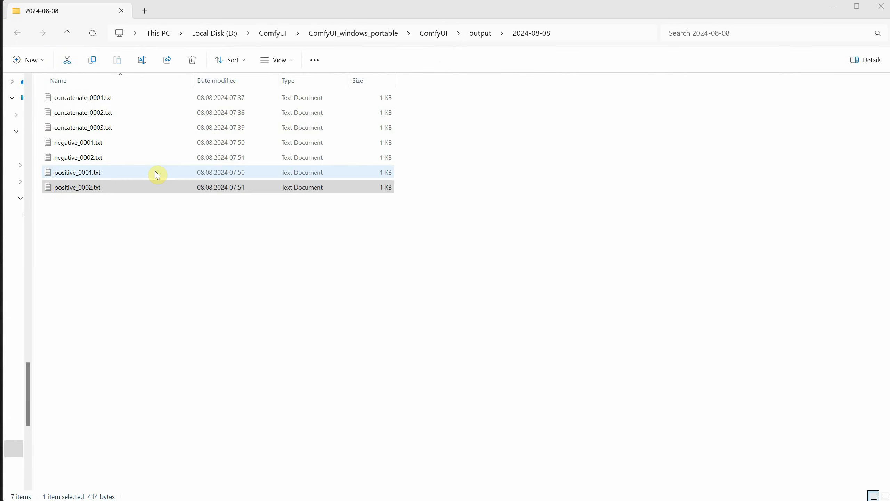
pyautogui.click(89, 158)
pyautogui.doubleClick(88, 159)
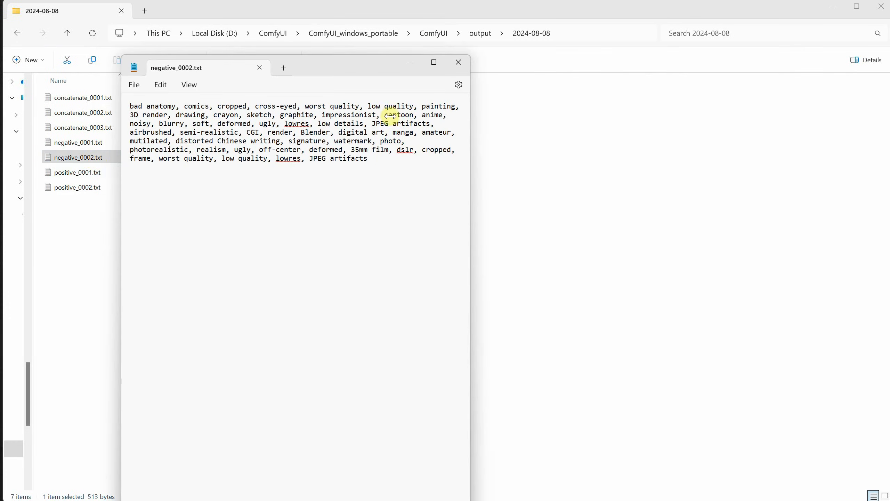
pyautogui.click(462, 67)
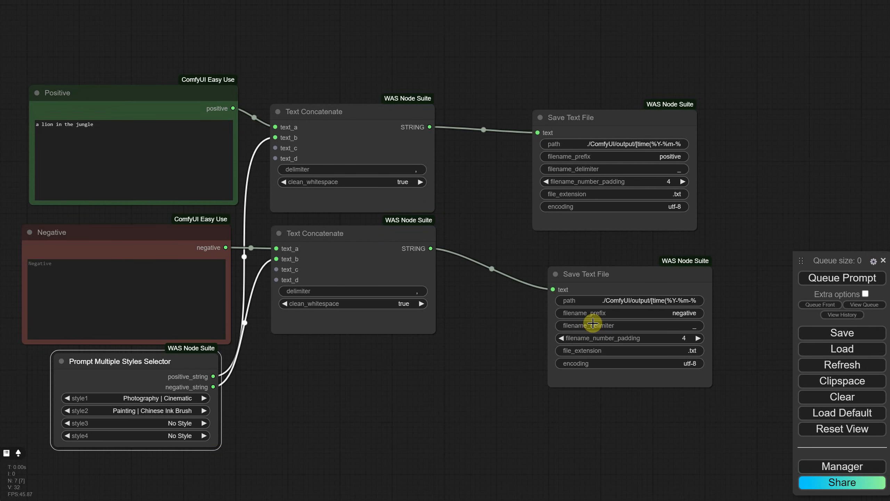
# Step: Load the workflow file EP03 Basic SDXL TXT2IMG Workflow.json from the Workflows Youtube folder
pyautogui.click(830, 349)
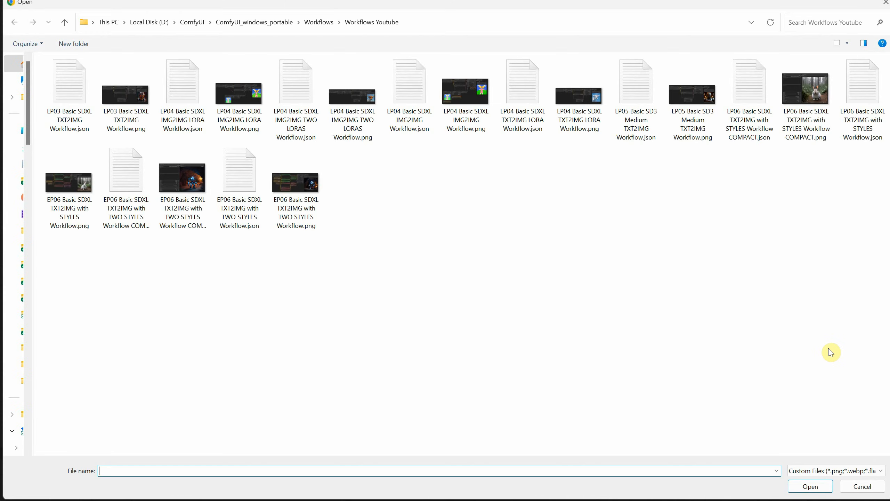
pyautogui.click(77, 95)
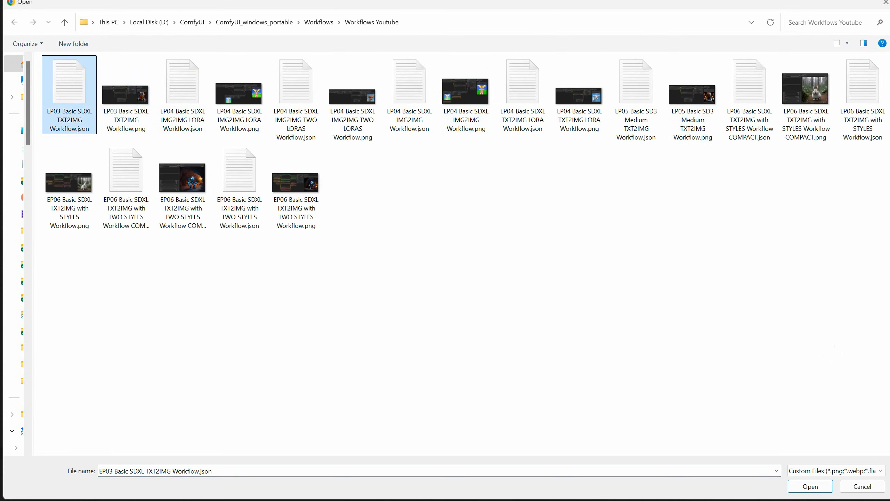
pyautogui.doubleClick(68, 98)
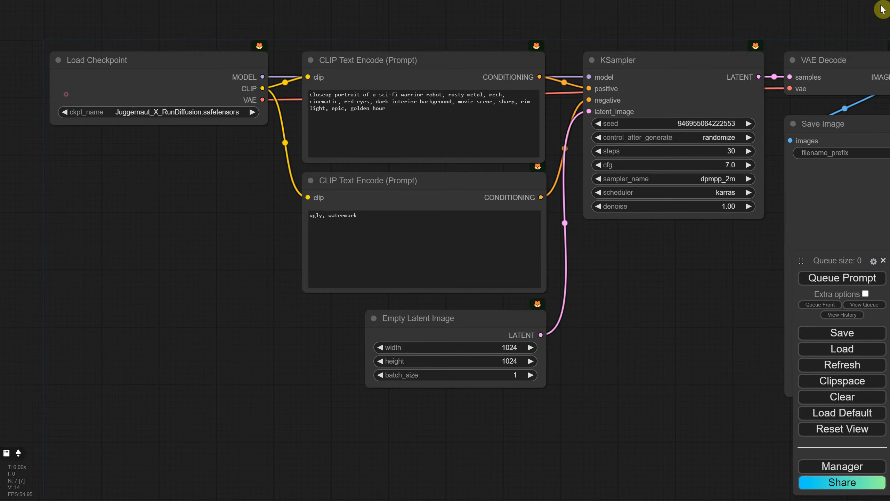
# Step: Replace the prompt in the upper CLIP Text Encode node with "a robot in the cave"
pyautogui.scroll(2, 400, 177)
pyautogui.click(400, 177)
pyautogui.hotkey('ctrl', 'a')
pyautogui.write('a')
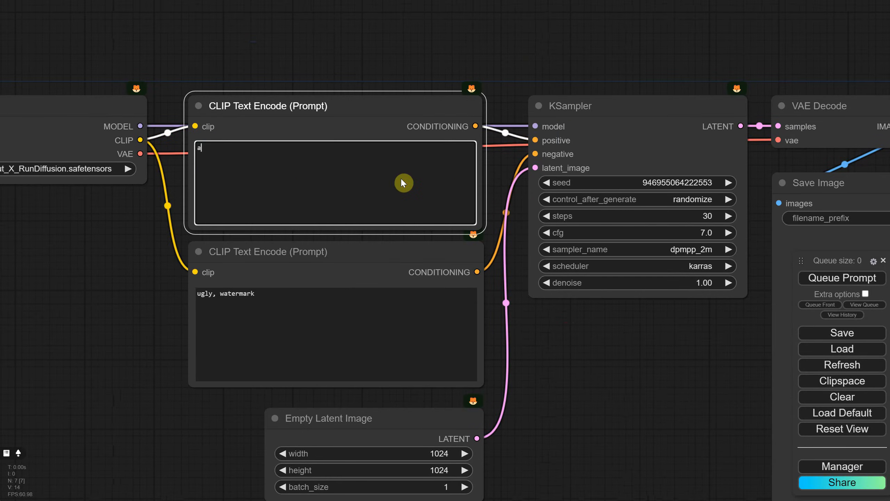
pyautogui.write(' robot in the cave')
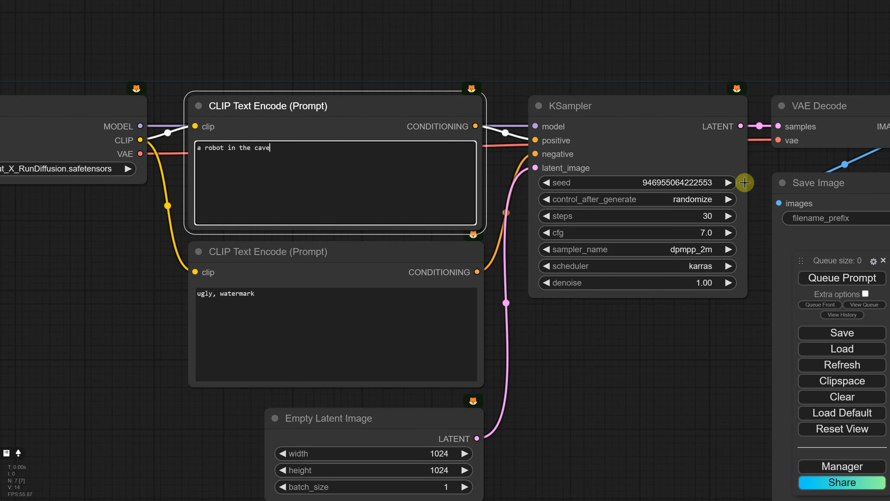
# Step: Set the KSampler's control_after_generate to fixed and its seed to 2024, and queue the prompt
pyautogui.click(684, 199)
pyautogui.click(694, 202)
pyautogui.click(690, 182)
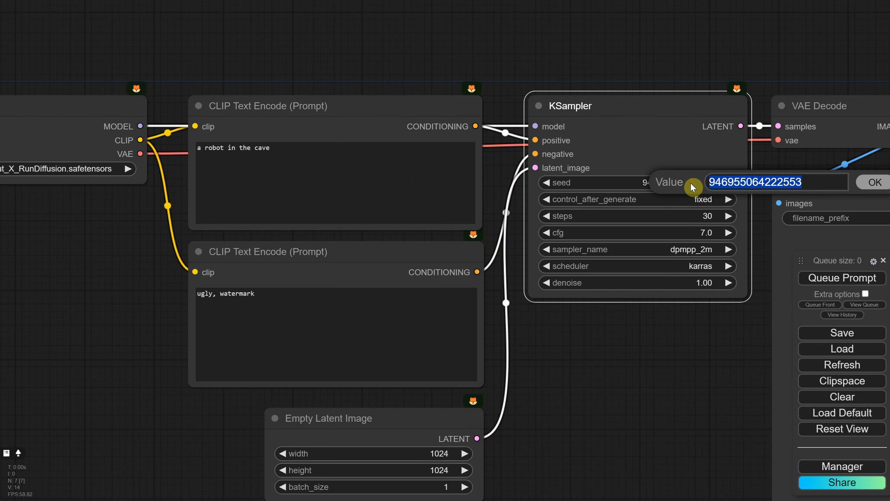
pyautogui.write('2024')
pyautogui.press('Return')
pyautogui.scroll(-3, 614, 266)
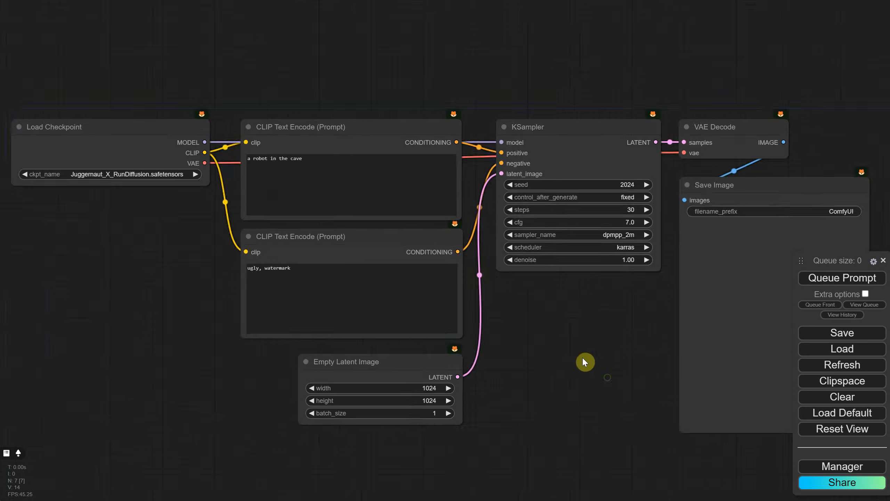
pyautogui.moveTo(586, 361); pyautogui.dragTo(576, 280)
pyautogui.click(828, 279)
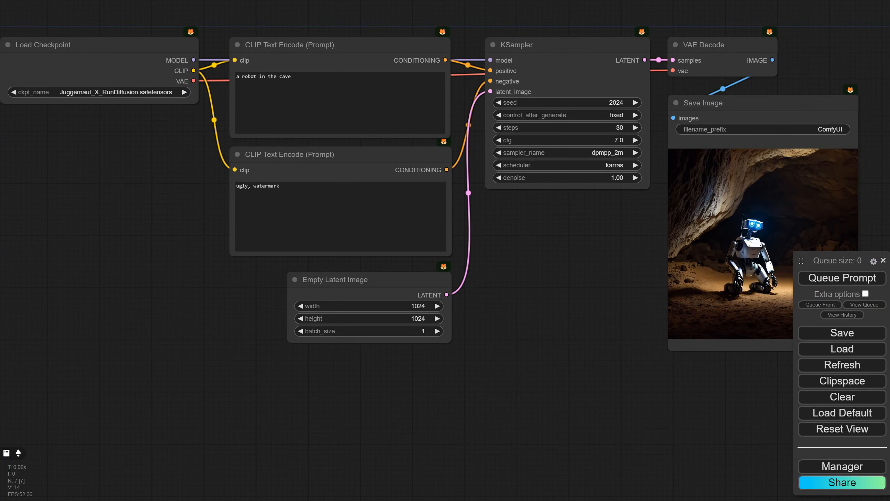
# Step: Convert the text widget to an input on both CLIP Text Encode nodes
pyautogui.scroll(-3, 576, 210)
pyautogui.moveTo(572, 235); pyautogui.dragTo(595, 254)
pyautogui.click(434, 120)
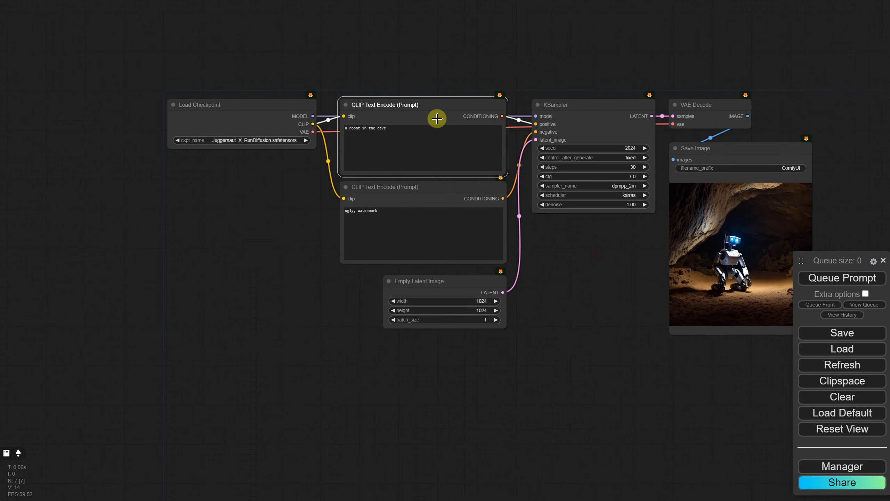
pyautogui.rightClick(436, 117)
pyautogui.click(478, 294)
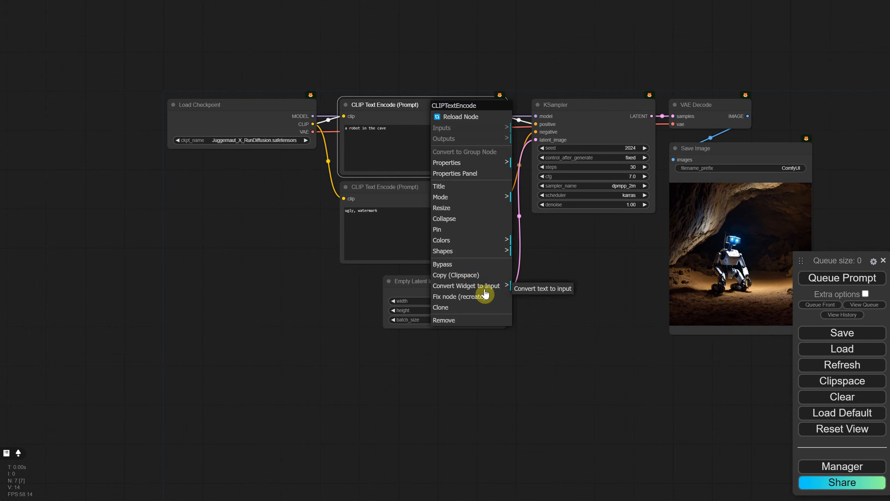
pyautogui.click(534, 294)
pyautogui.click(429, 193)
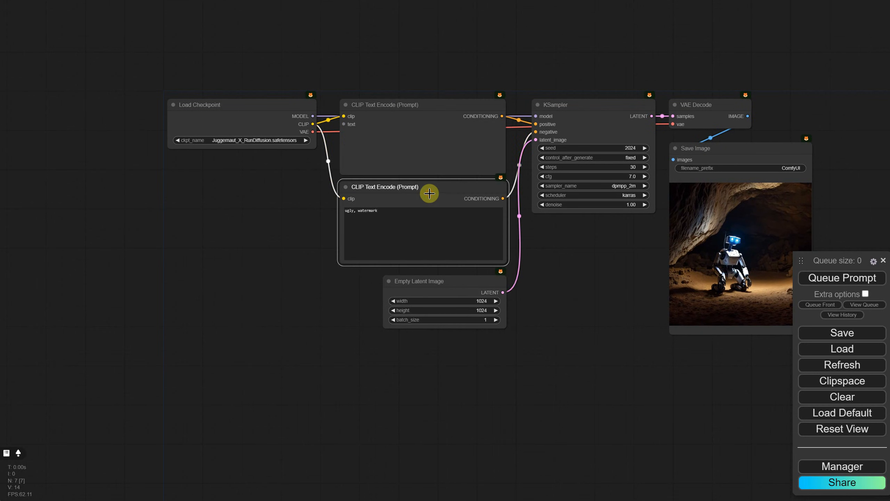
pyautogui.rightClick(430, 195)
pyautogui.click(483, 364)
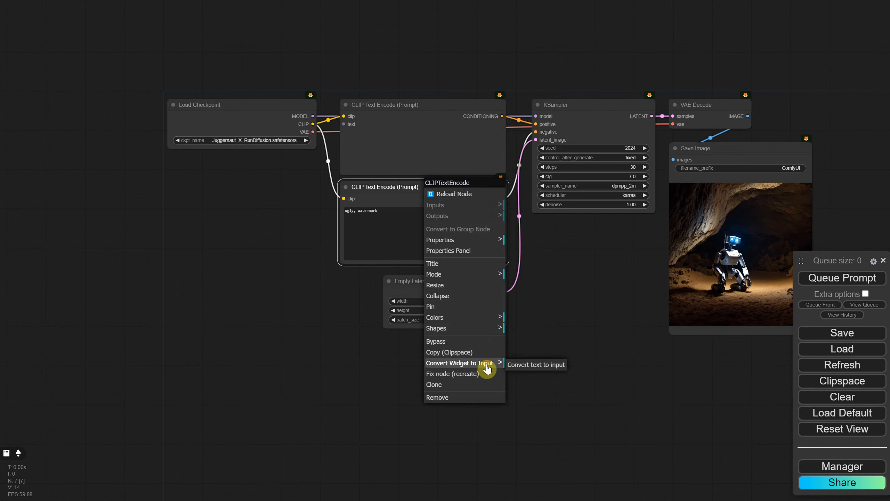
pyautogui.click(521, 368)
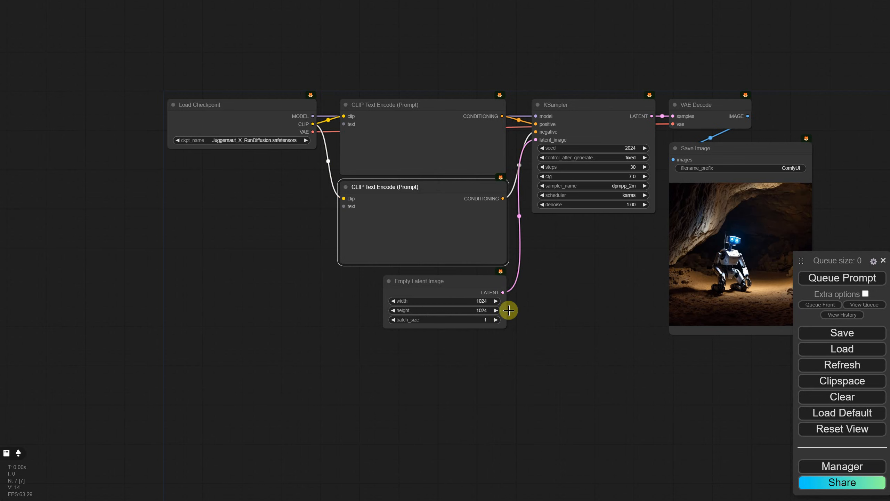
# Step: Shrink both CLIP Text Encode nodes to a compact height and move the lower one directly beneath the upper one
pyautogui.moveTo(506, 262); pyautogui.dragTo(505, 207)
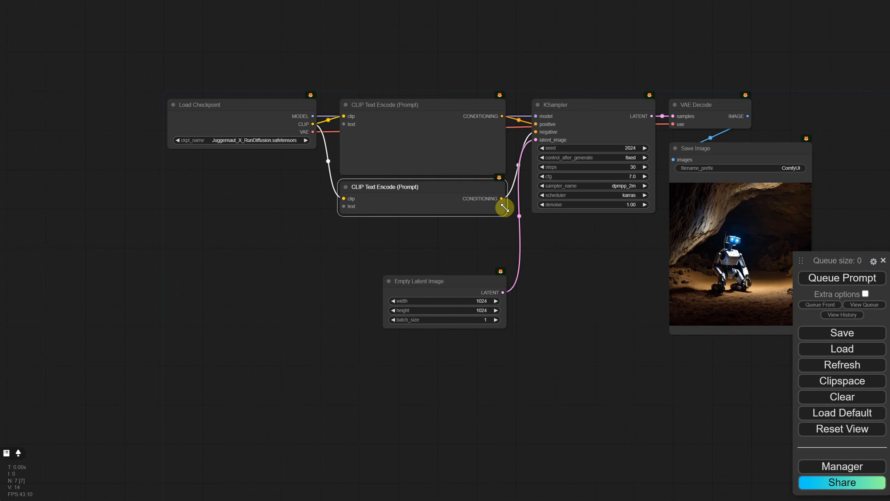
pyautogui.click(486, 154)
pyautogui.moveTo(506, 174); pyautogui.dragTo(501, 133)
pyautogui.moveTo(428, 189); pyautogui.dragTo(426, 147)
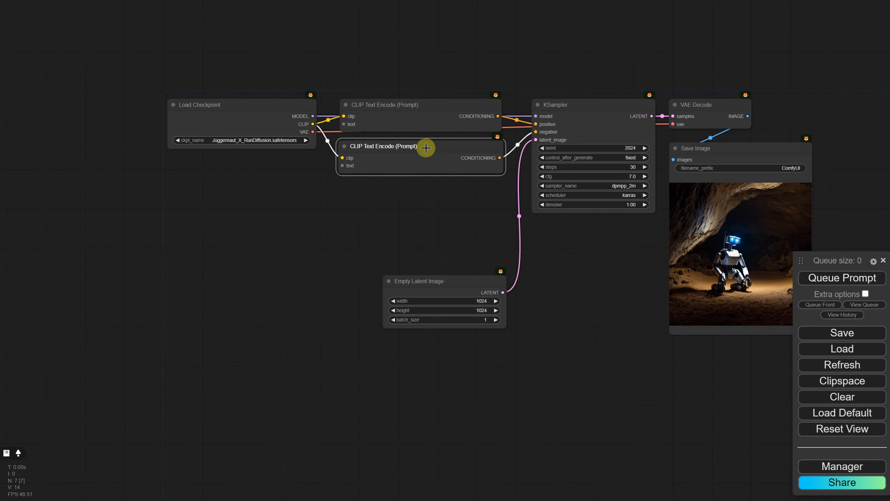
# Step: Color the upper CLIP Text Encode node green and the lower one red
pyautogui.rightClick(423, 116)
pyautogui.click(474, 243)
pyautogui.click(529, 275)
pyautogui.rightClick(436, 156)
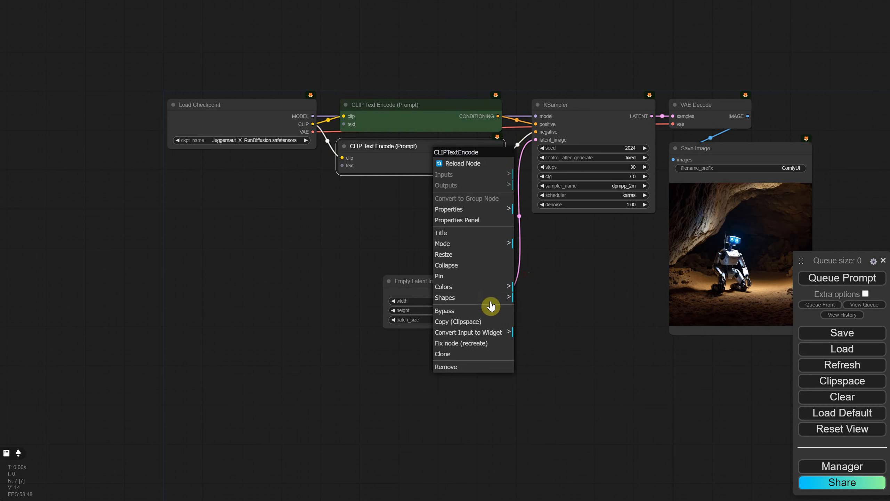
pyautogui.click(499, 332)
pyautogui.click(486, 287)
pyautogui.click(532, 296)
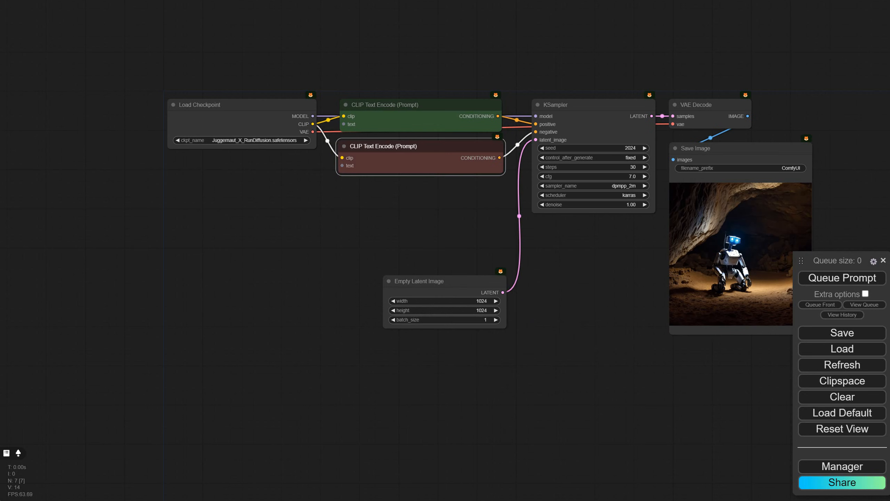
# Step: Widen the gap between the Load Checkpoint node and the CLIP Text Encode nodes to make room for more nodes
pyautogui.moveTo(644, 46); pyautogui.dragTo(478, 27)
pyautogui.moveTo(260, 44); pyautogui.dragTo(661, 348)
pyautogui.moveTo(295, 88); pyautogui.dragTo(462, 92)
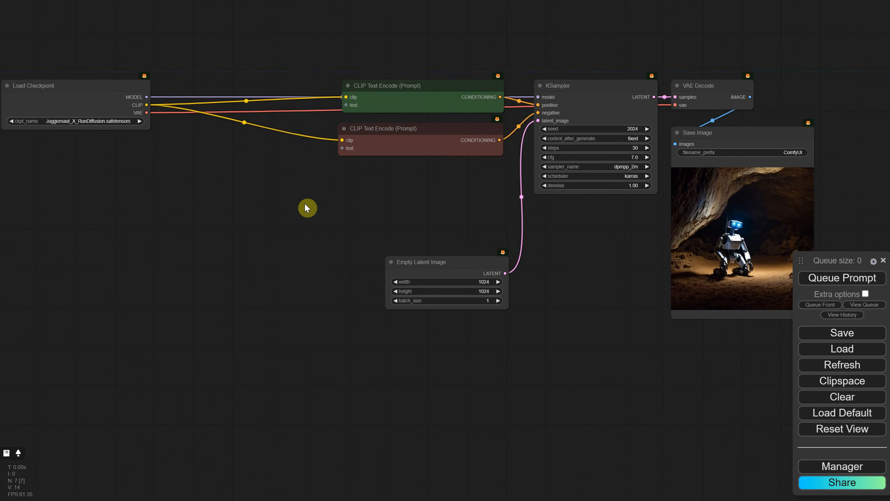
# Step: Add Positive and Negative nodes between the checkpoint and the encoders and connect each to the matching encoder's text input
pyautogui.doubleClick(182, 188)
pyautogui.write('positive')
pyautogui.press('Return')
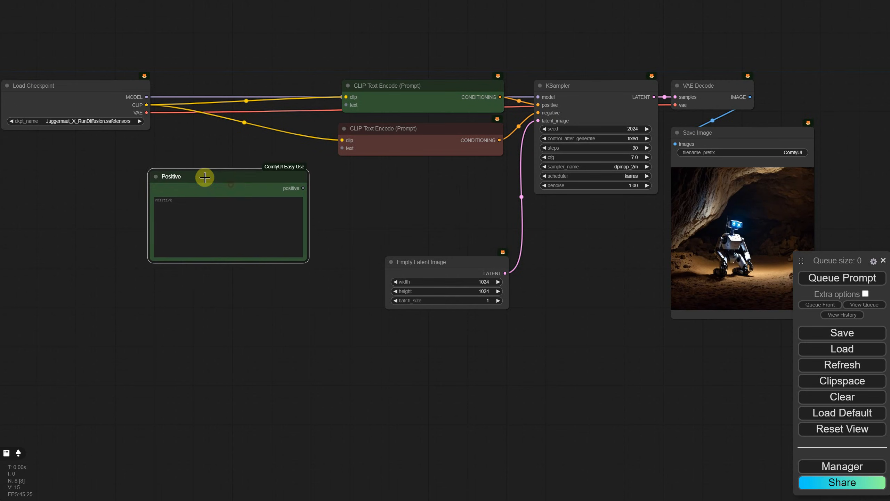
pyautogui.moveTo(205, 177); pyautogui.dragTo(216, 88)
pyautogui.doubleClick(217, 263)
pyautogui.write('negati')
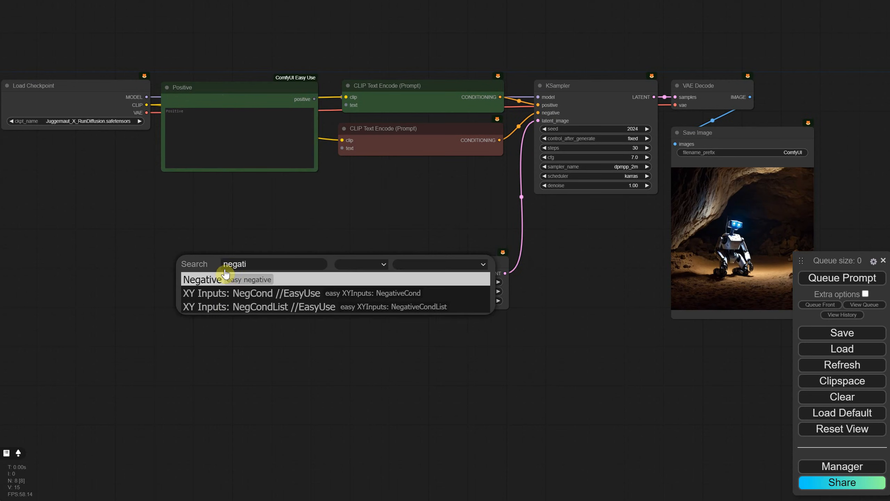
pyautogui.press('Return')
pyautogui.moveTo(288, 262); pyautogui.dragTo(231, 193)
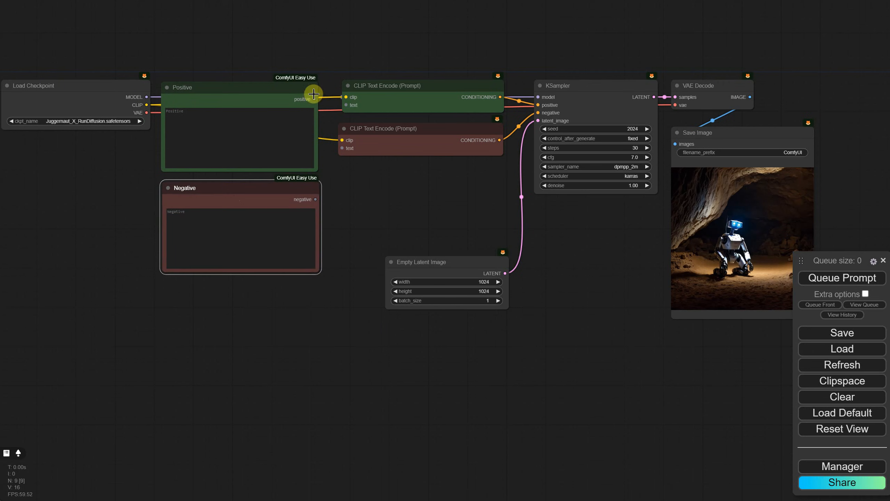
pyautogui.moveTo(314, 99); pyautogui.dragTo(346, 105)
pyautogui.moveTo(315, 199); pyautogui.dragTo(342, 148)
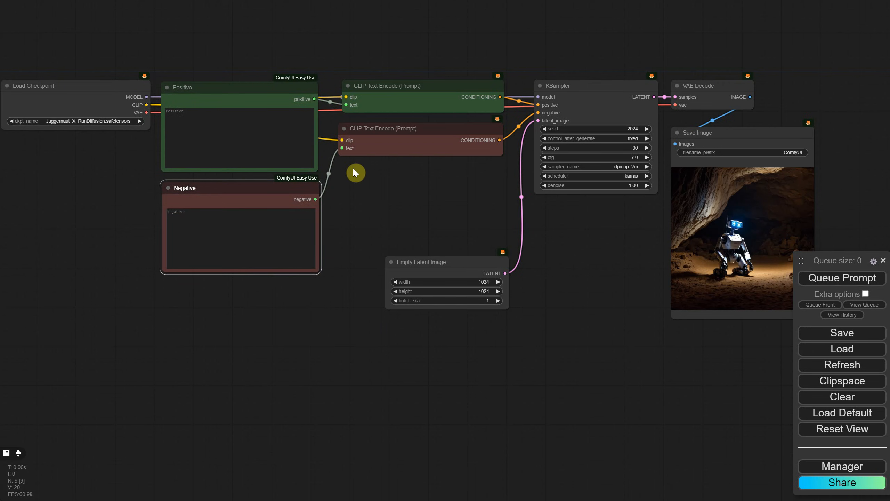
# Step: Enter "a robot in the cave" in the Positive node and queue the prompt
pyautogui.click(248, 123)
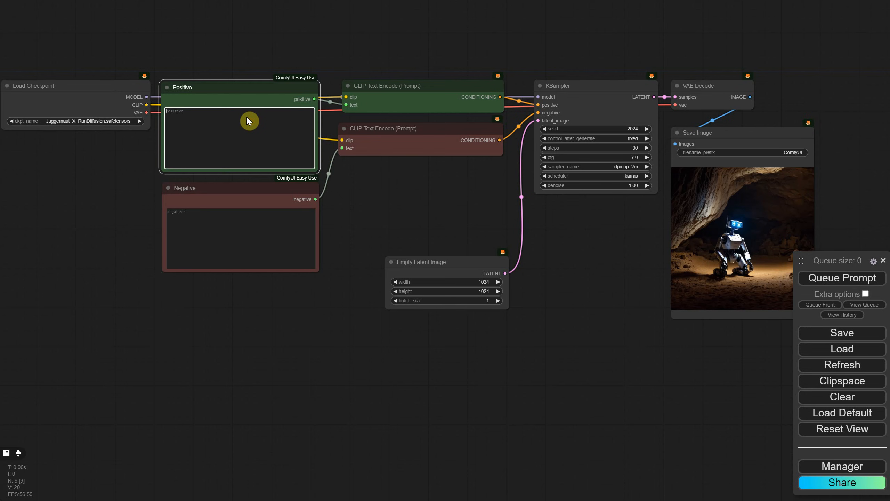
pyautogui.write('a robot in the cave')
pyautogui.click(819, 277)
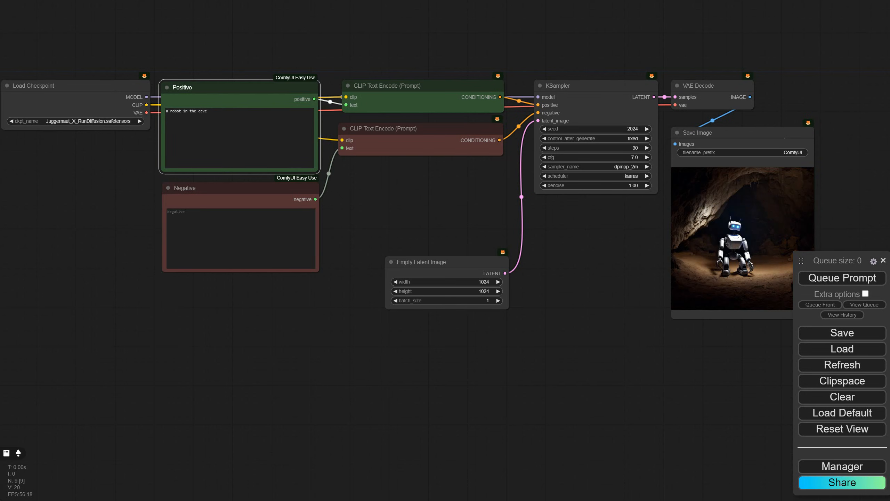
# Step: Add a Prompt Multiple Styles Selector node below the Negative node
pyautogui.doubleClick(246, 329)
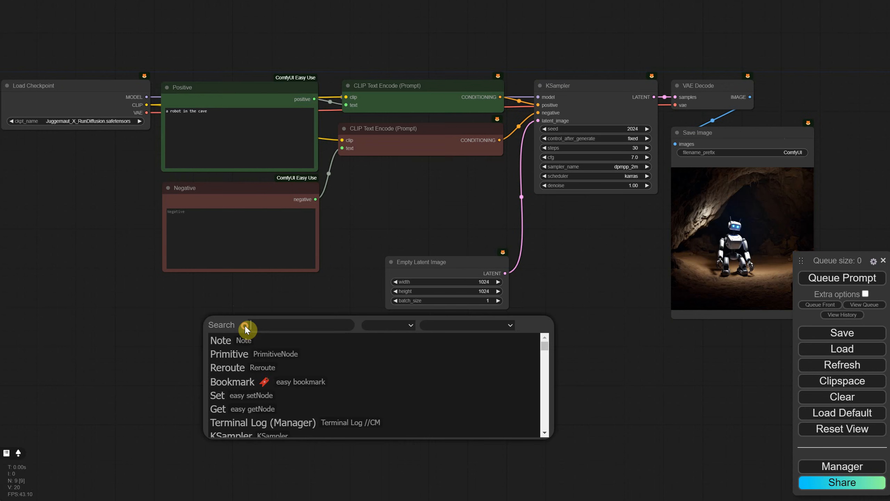
pyautogui.write('styles')
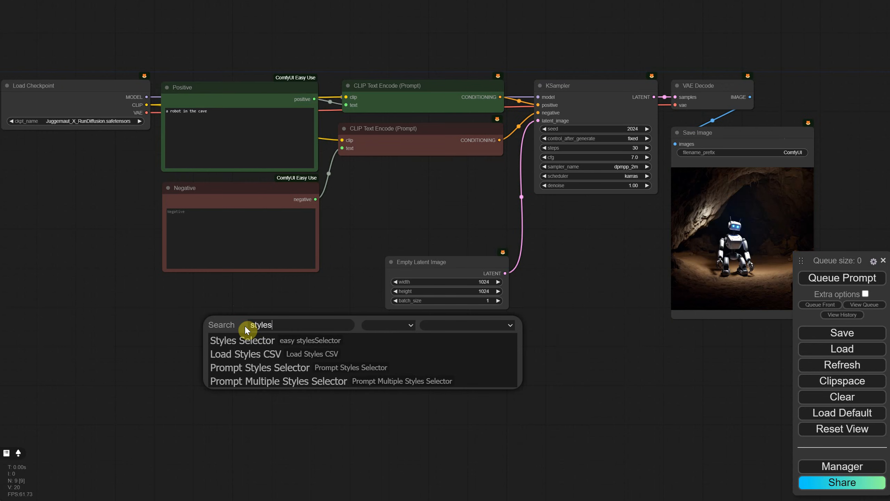
pyautogui.click(289, 384)
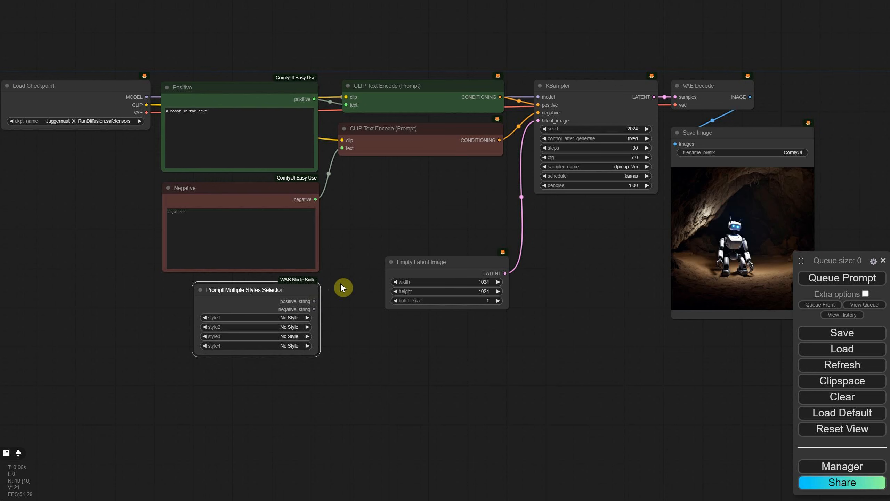
# Step: Add two Text Concatenate nodes stacked below the CLIP Text Encode nodes
pyautogui.doubleClick(435, 231)
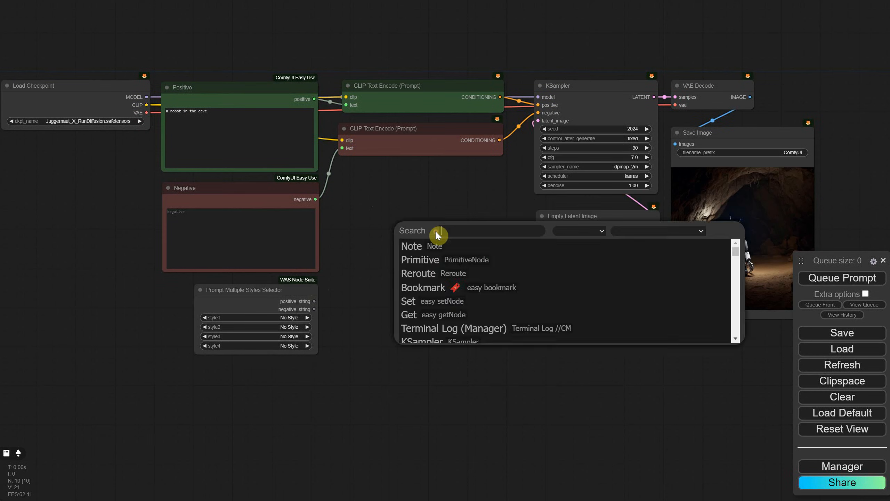
pyautogui.write('conc')
pyautogui.click(438, 290)
pyautogui.moveTo(476, 228); pyautogui.dragTo(398, 265)
# Step: Color the upper Text Concatenate node green and the lower one red
pyautogui.rightClick(407, 190)
pyautogui.click(440, 331)
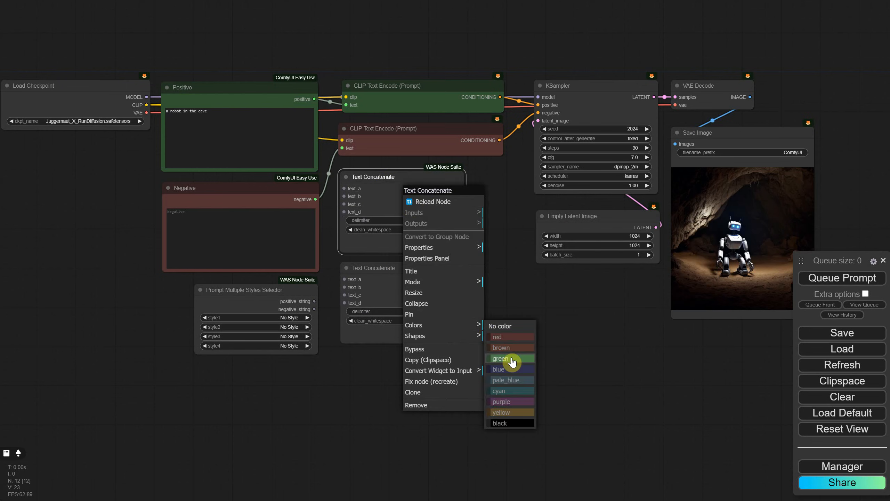
pyautogui.click(513, 363)
pyautogui.rightClick(401, 269)
pyautogui.click(425, 398)
pyautogui.click(496, 405)
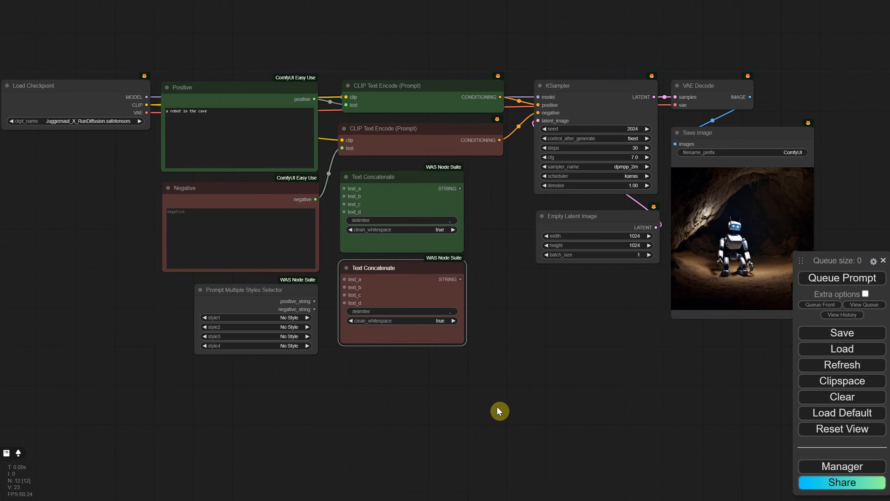
# Step: Narrow both CLIP Text Encode nodes and stack each one directly above the Text Concatenate node of the same color
pyautogui.moveTo(405, 130)
pyautogui.mouseDown()
pyautogui.moveTo(412, 213)
pyautogui.moveTo(406, 134)
pyautogui.mouseUp()
pyautogui.moveTo(395, 214); pyautogui.dragTo(391, 219)
pyautogui.moveTo(502, 110); pyautogui.dragTo(466, 111)
pyautogui.moveTo(415, 122); pyautogui.dragTo(415, 124)
pyautogui.moveTo(418, 217); pyautogui.dragTo(420, 221)
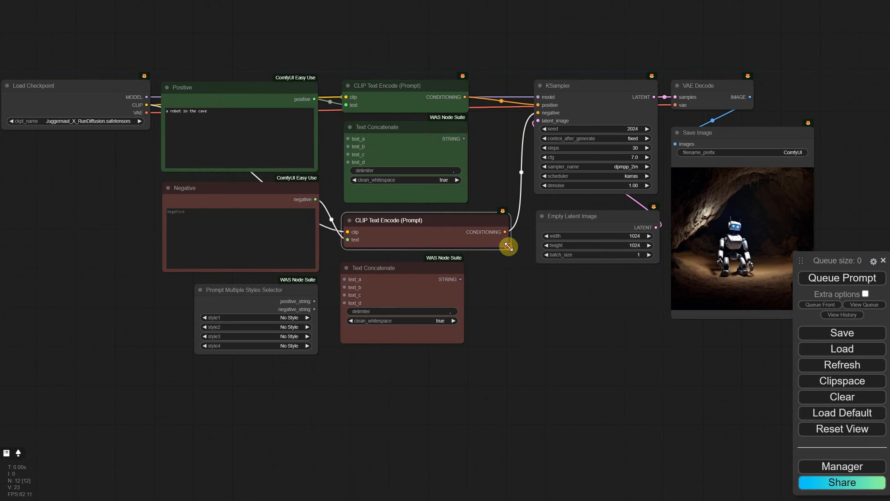
pyautogui.moveTo(508, 247); pyautogui.dragTo(465, 248)
pyautogui.moveTo(421, 268); pyautogui.dragTo(426, 264)
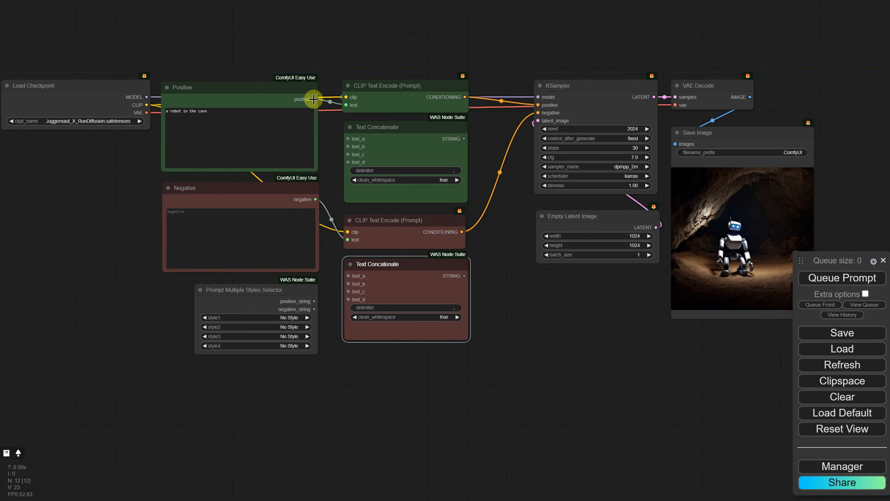
# Step: Connect positive and positive_string to the green Text Concatenate's text_a and text_b, and negative and negative_string to the red one's
pyautogui.moveTo(314, 99); pyautogui.dragTo(348, 139)
pyautogui.moveTo(314, 301); pyautogui.dragTo(347, 146)
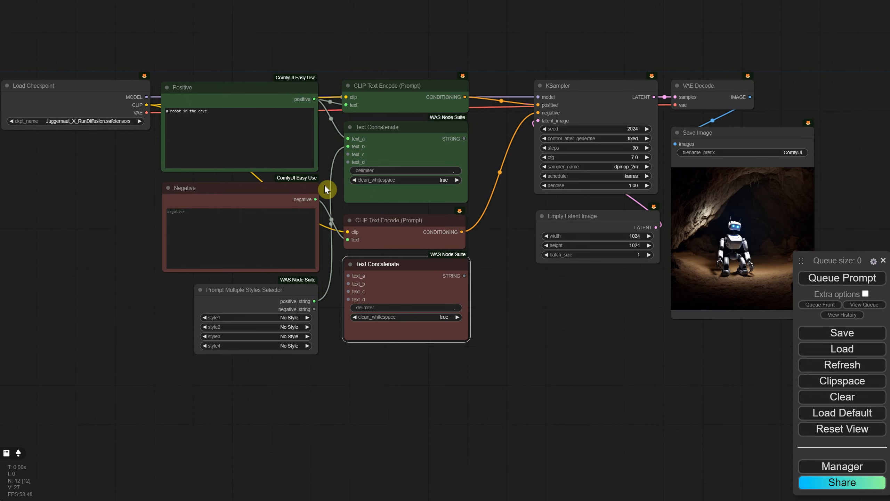
pyautogui.moveTo(316, 199); pyautogui.dragTo(348, 276)
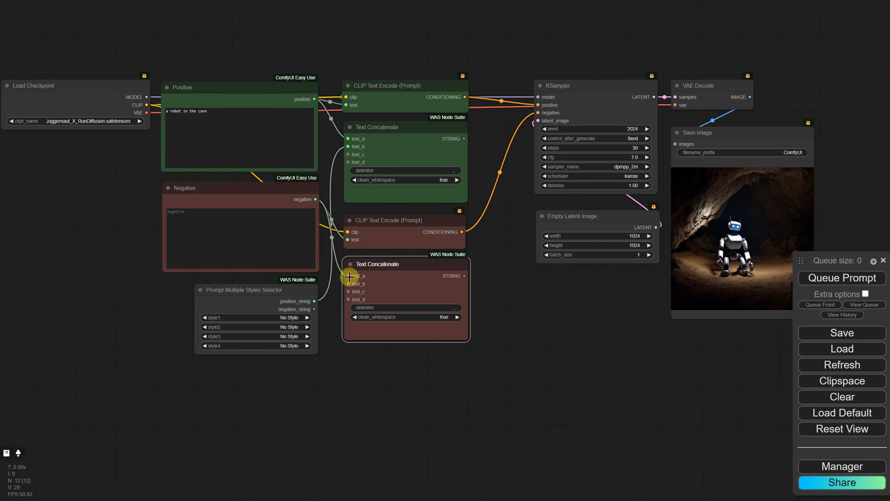
pyautogui.moveTo(312, 309); pyautogui.dragTo(348, 283)
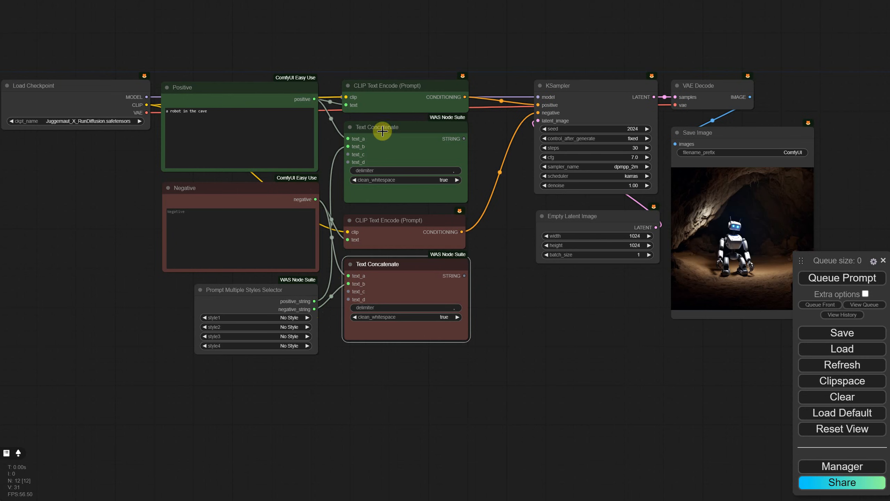
# Step: Shift the CLIP Text Encode nodes and everything after them rightward, and place the Text Concatenate nodes in the freed gap
pyautogui.moveTo(387, 86); pyautogui.dragTo(518, 85)
pyautogui.moveTo(389, 220); pyautogui.dragTo(516, 213)
pyautogui.moveTo(779, 59); pyautogui.dragTo(627, 277)
pyautogui.moveTo(578, 85); pyautogui.dragTo(660, 89)
pyautogui.moveTo(504, 214); pyautogui.dragTo(513, 212)
pyautogui.moveTo(246, 289); pyautogui.dragTo(241, 293)
pyautogui.moveTo(382, 132); pyautogui.dragTo(374, 93)
pyautogui.moveTo(393, 280); pyautogui.dragTo(387, 209)
# Step: Connect each Text Concatenate STRING output to the text input of the CLIP Text Encode node of the same color
pyautogui.moveTo(456, 99); pyautogui.dragTo(455, 100)
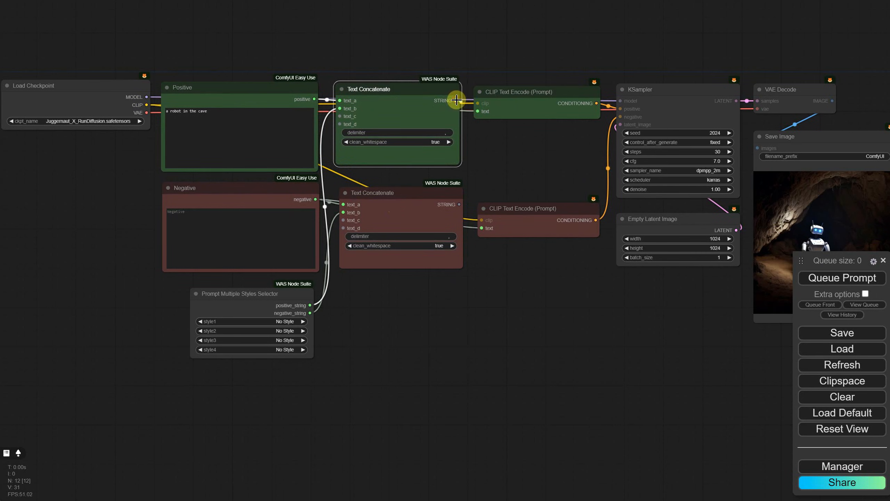
pyautogui.moveTo(456, 100); pyautogui.dragTo(475, 112)
pyautogui.moveTo(479, 111); pyautogui.dragTo(478, 112)
pyautogui.moveTo(460, 208); pyautogui.dragTo(482, 229)
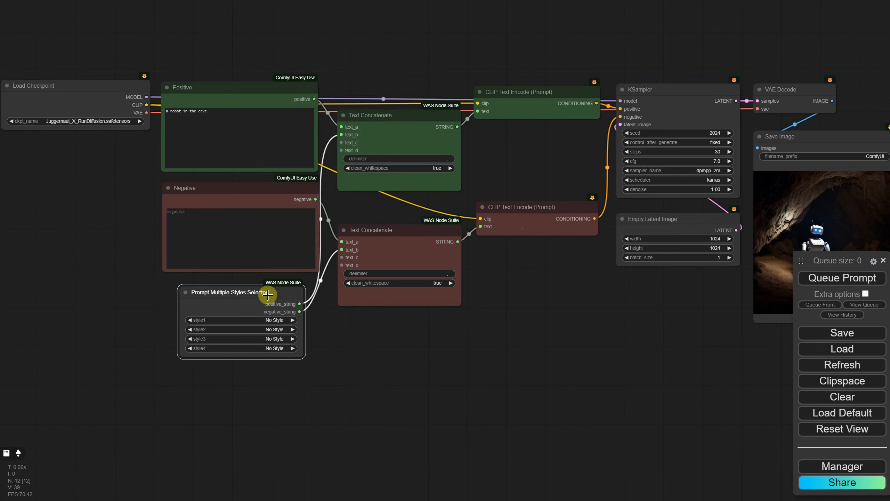
# Step: Tidy the spacing between the nodes and queue the prompt with all styles left at No Style
pyautogui.moveTo(502, 95); pyautogui.dragTo(504, 100)
pyautogui.moveTo(673, 109); pyautogui.dragTo(675, 106)
pyautogui.moveTo(280, 197); pyautogui.dragTo(280, 199)
pyautogui.moveTo(240, 299); pyautogui.dragTo(241, 296)
pyautogui.moveTo(403, 264); pyautogui.dragTo(403, 259)
pyautogui.moveTo(533, 219); pyautogui.dragTo(532, 217)
pyautogui.click(842, 277)
pyautogui.moveTo(678, 302); pyautogui.dragTo(650, 284)
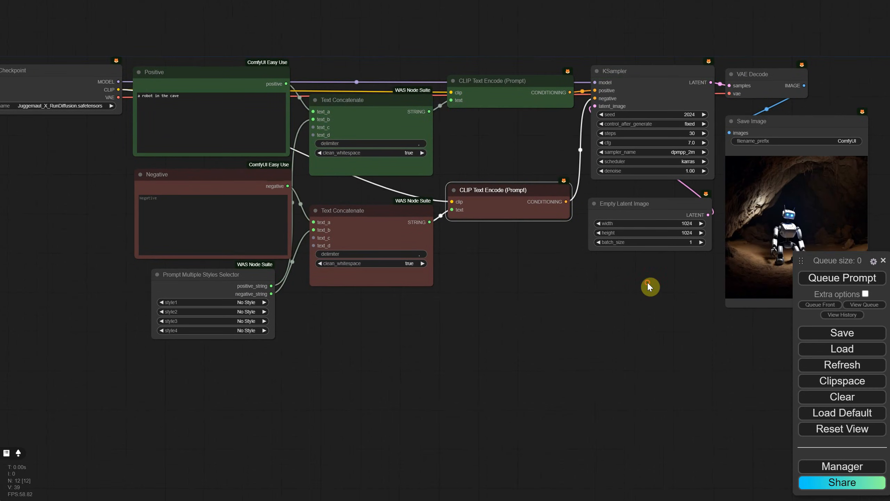
# Step: Set style1 to Photography | Long exposure and queue the prompt to inspect the generated image
pyautogui.click(240, 303)
pyautogui.write('long')
pyautogui.click(254, 320)
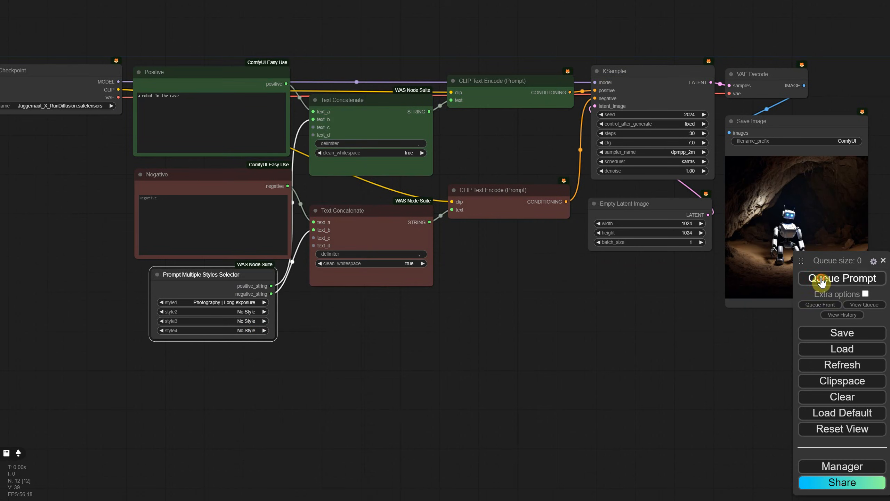
pyautogui.click(819, 279)
pyautogui.scroll(5, 696, 294)
pyautogui.moveTo(696, 294); pyautogui.dragTo(321, 323)
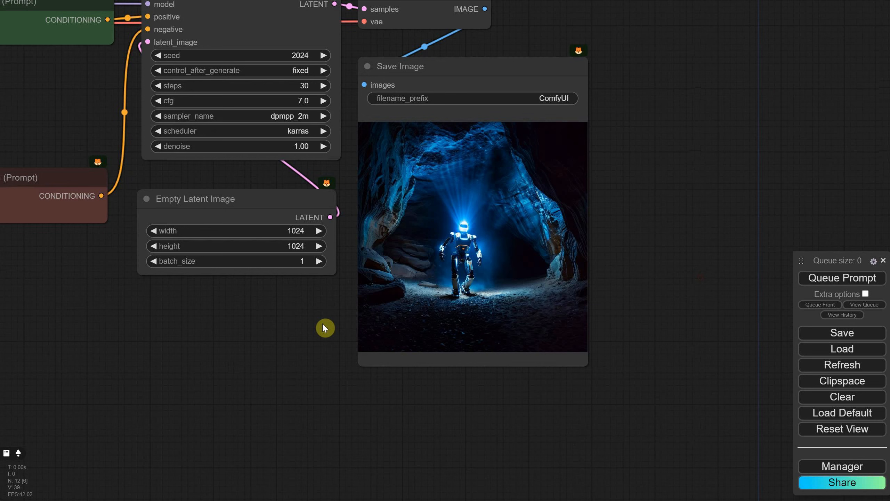
# Step: Set style2 to Photography | Flower in the styles selector and queue the prompt
pyautogui.moveTo(323, 325); pyautogui.dragTo(624, 293)
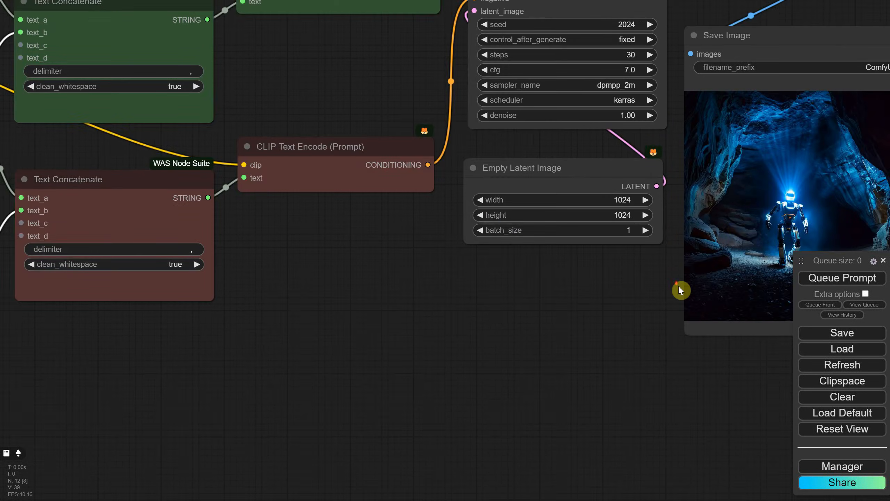
pyautogui.scroll(-2, 646, 297)
pyautogui.scroll(-1, 646, 294)
pyautogui.click(214, 302)
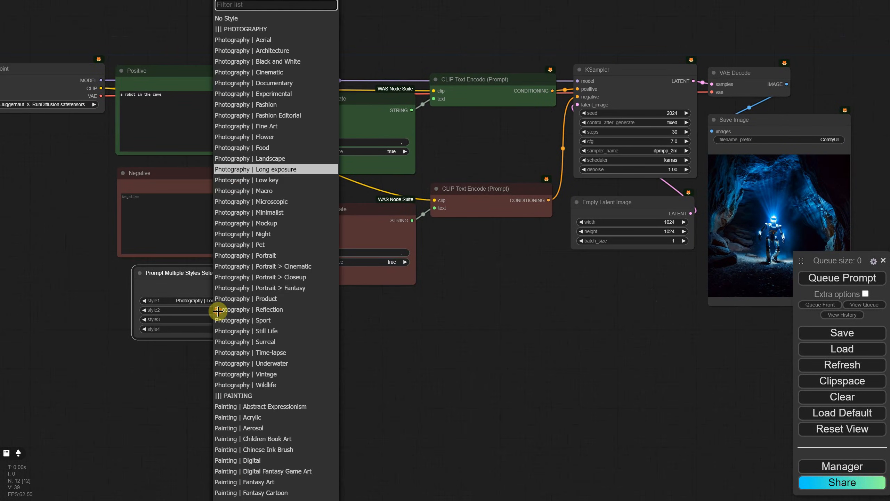
pyautogui.click(215, 309)
pyautogui.write('flower')
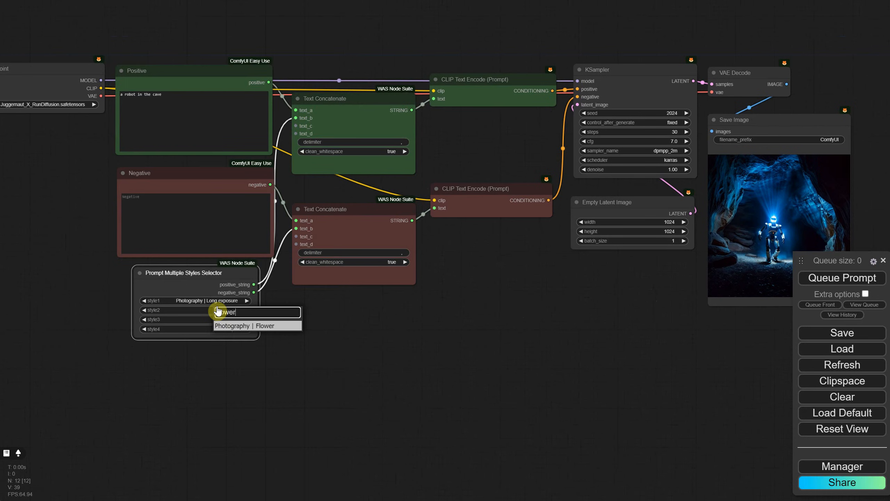
pyautogui.click(254, 326)
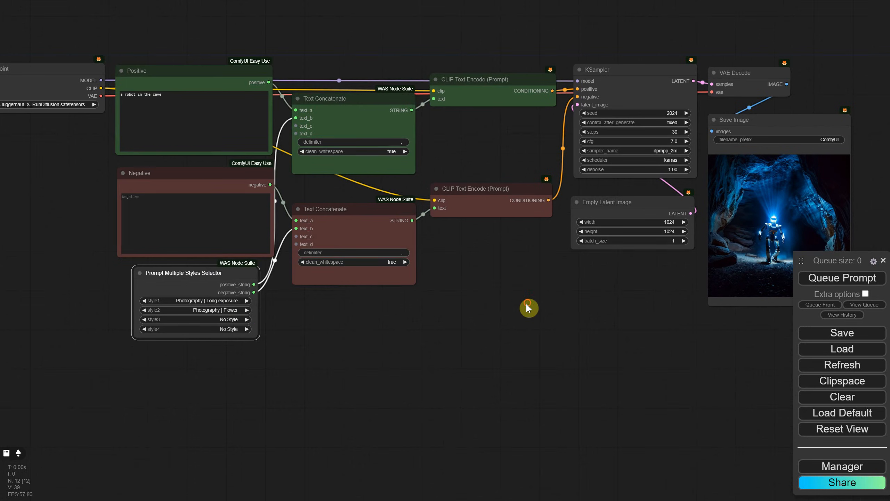
pyautogui.moveTo(528, 308); pyautogui.dragTo(374, 319)
pyautogui.click(806, 278)
pyautogui.scroll(6, 729, 237)
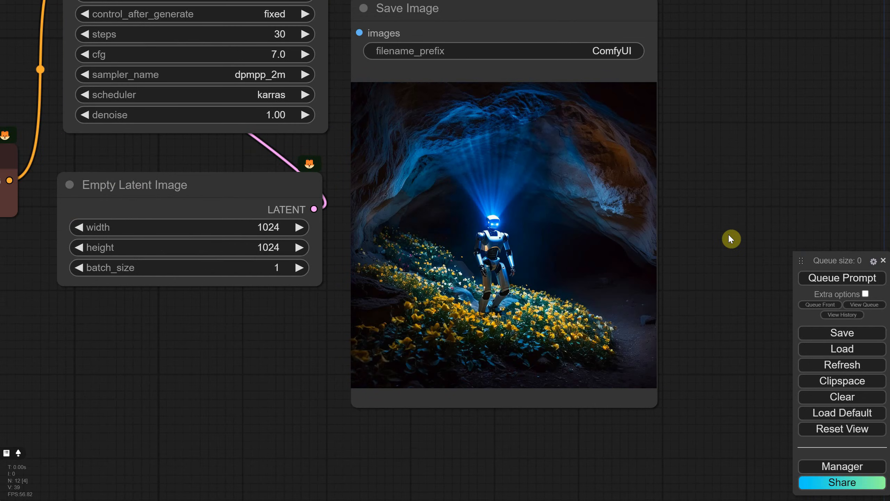
# Step: Set style3 to Painting | Fantasy Cartoon in the Prompt Multiple Styles Selector node
pyautogui.scroll(-5, 728, 234)
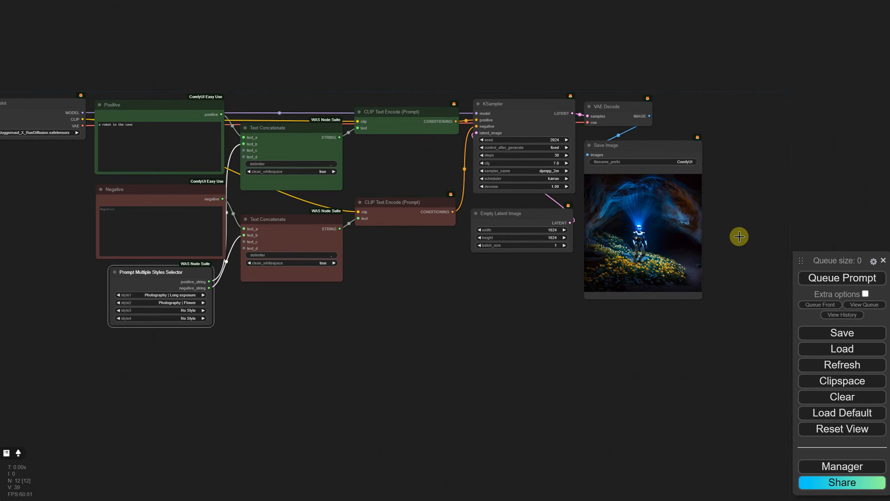
pyautogui.moveTo(542, 305); pyautogui.dragTo(549, 305)
pyautogui.scroll(10, 394, 313)
pyautogui.moveTo(243, 285); pyautogui.dragTo(480, 324)
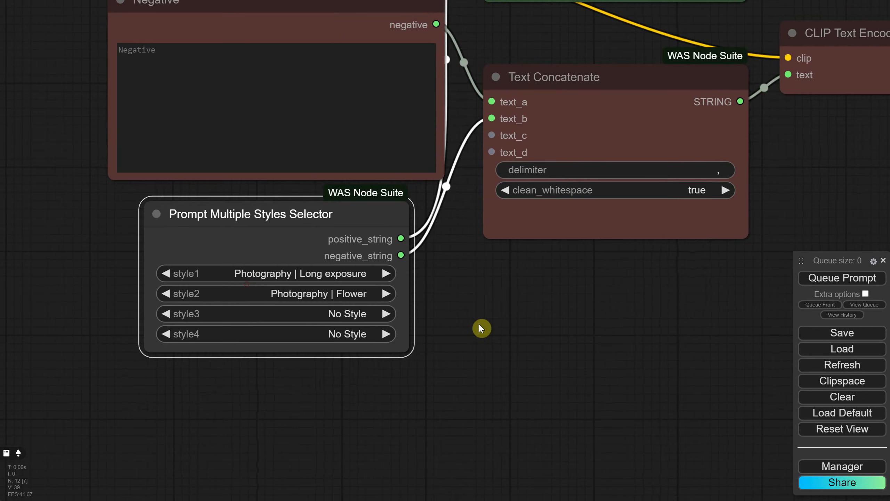
pyautogui.click(359, 315)
pyautogui.write('fantasy c')
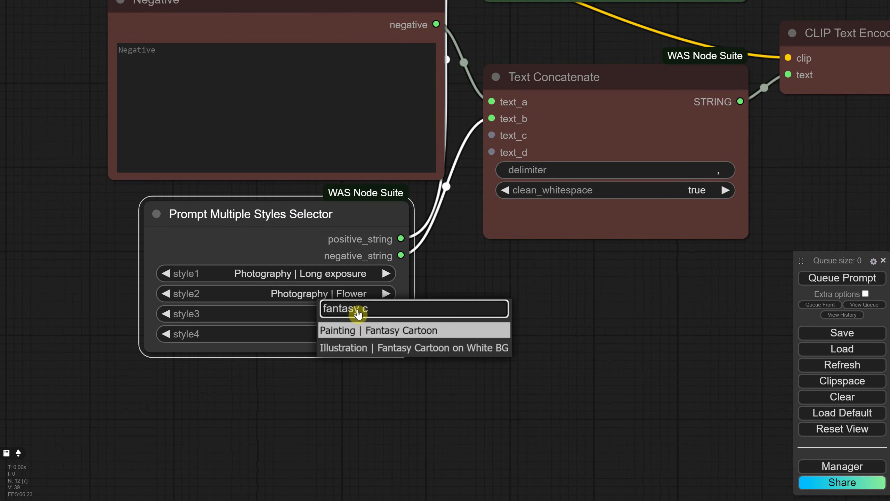
pyautogui.click(353, 330)
pyautogui.scroll(-3, 465, 318)
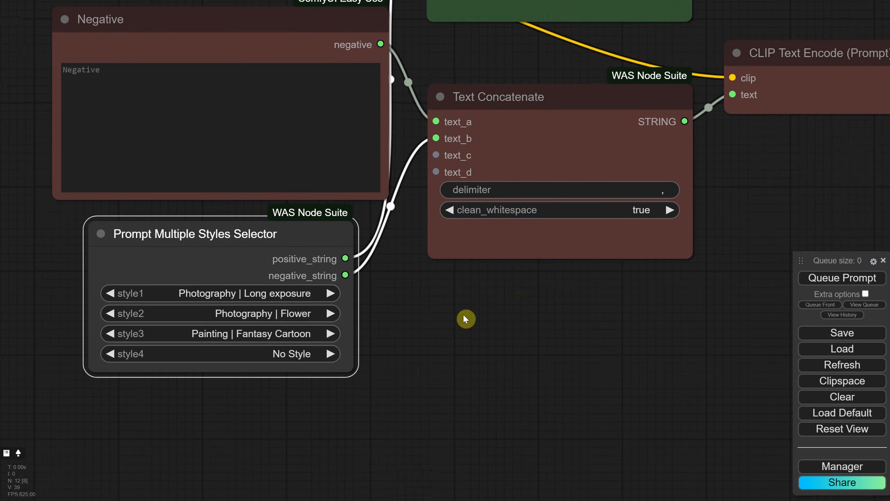
pyautogui.scroll(-6, 553, 312)
pyautogui.scroll(11, 730, 70)
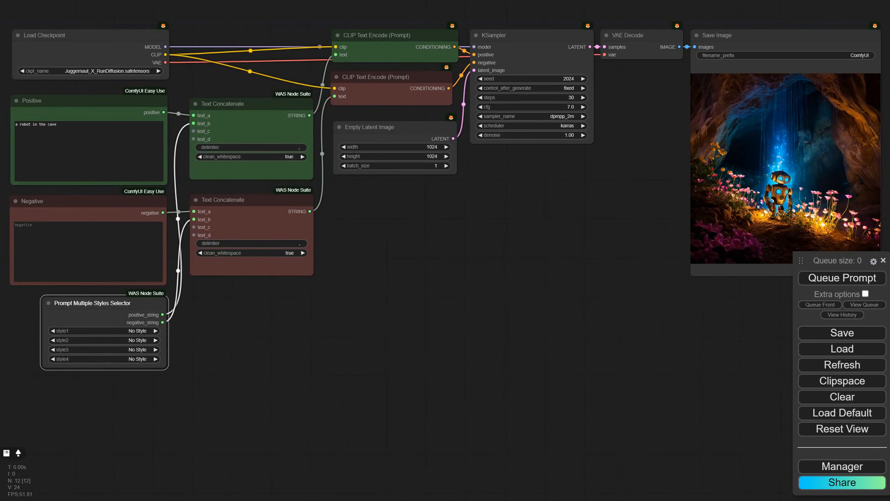
# Step: Save the workflow as "EP07 Basic SDXL TXT2IMG with STYLES Workflow Updated.json" in the Workflows Youtube folder
pyautogui.click(841, 333)
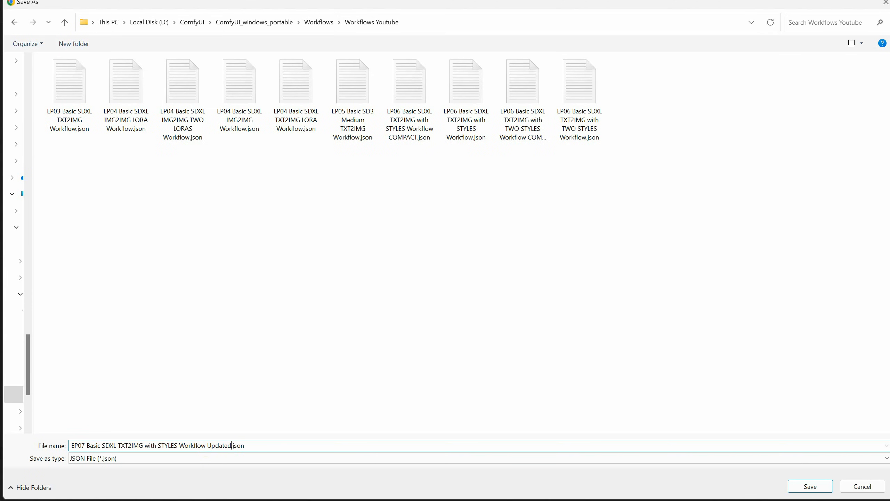
pyautogui.click(796, 484)
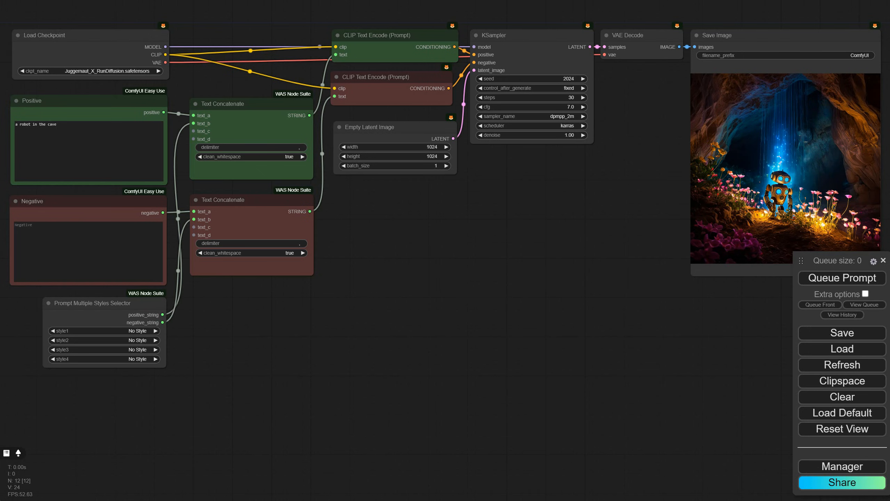
# Step: Convert all nodes except Save Image into a group node named "txt2img styles" and open its group node management
pyautogui.moveTo(72, 28); pyautogui.dragTo(651, 402)
pyautogui.rightClick(547, 47)
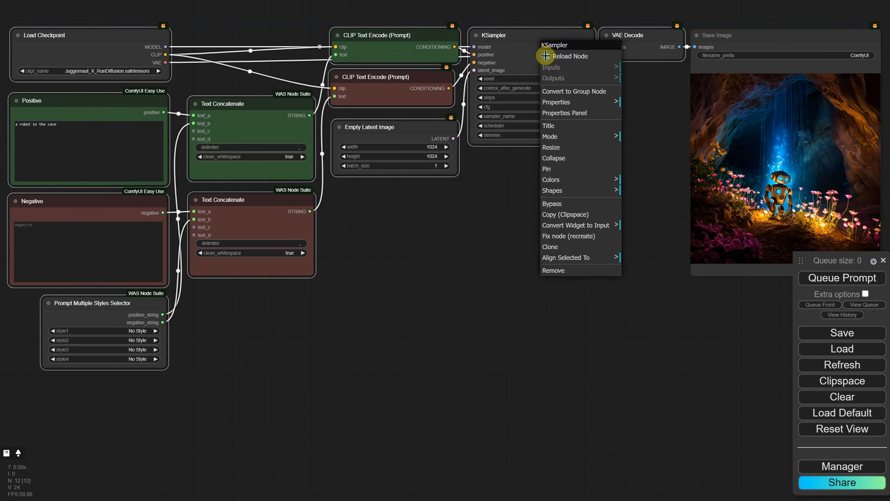
pyautogui.click(574, 91)
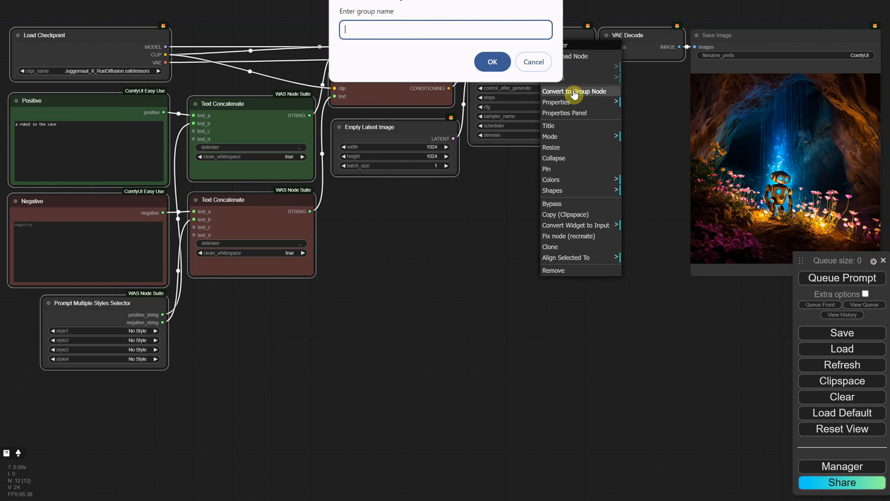
pyautogui.write('txt2img s')
pyautogui.write('tyles')
pyautogui.press('Return')
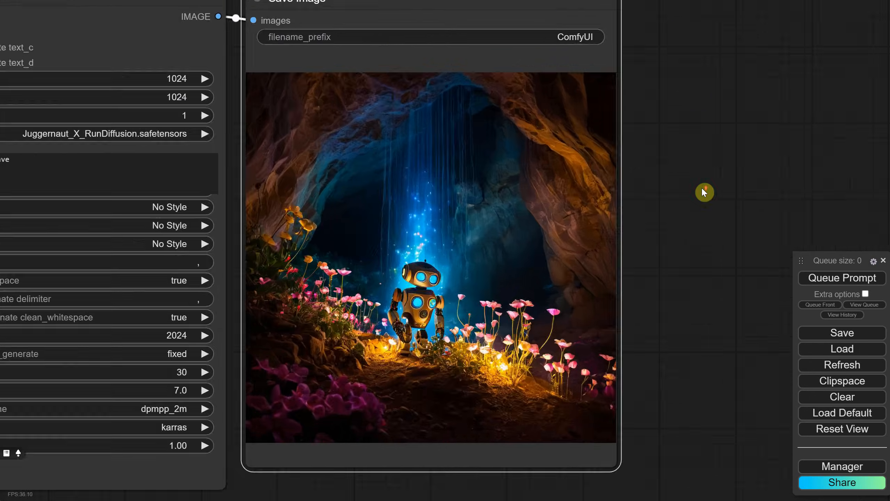
pyautogui.rightClick(290, 45)
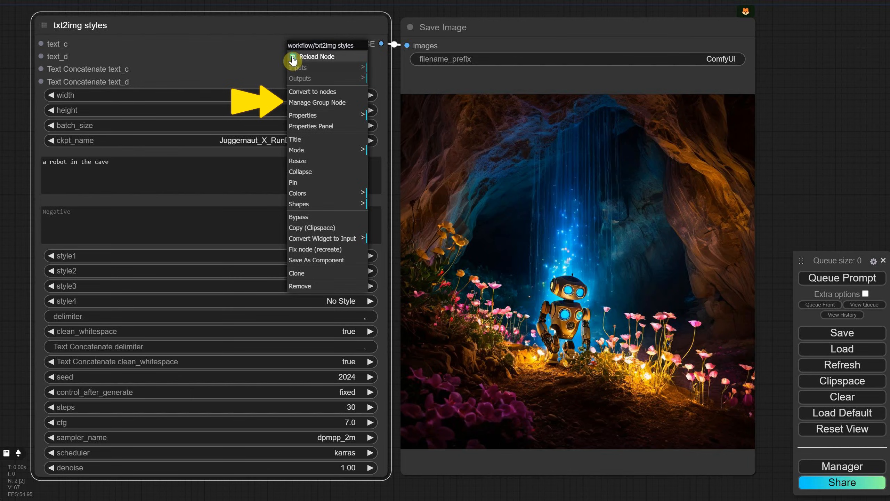
pyautogui.click(317, 102)
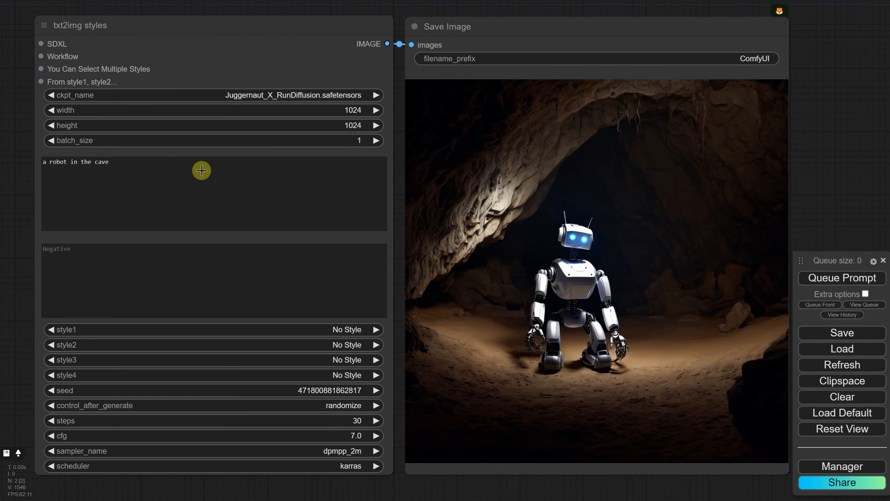
# Step: Set style1 of the txt2img styles node to Experimental | Cute Cyber Ninja 3D
pyautogui.click(317, 329)
pyautogui.write('cute')
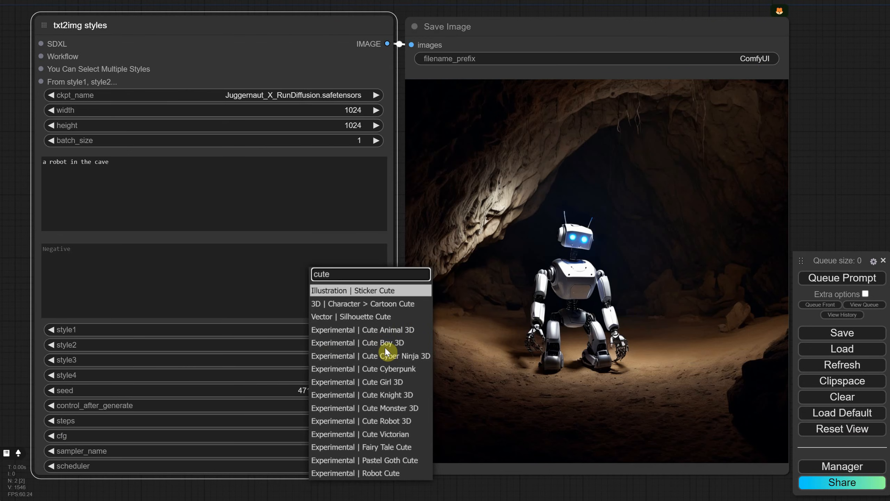
pyautogui.click(364, 359)
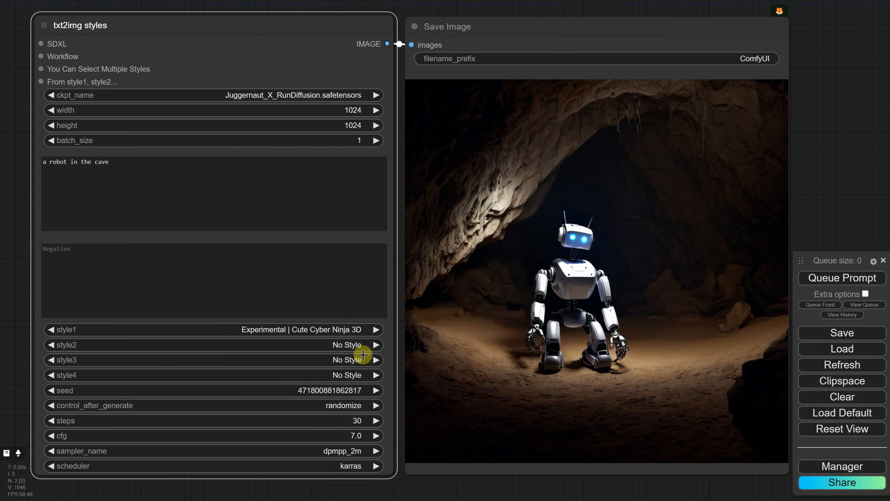
# Step: Set style2 to Painting | Digital Fantasy Game Art and queue the prompt
pyautogui.click(336, 344)
pyautogui.write('paint')
pyautogui.click(338, 183)
pyautogui.hotkey('ctrl', 'Return')
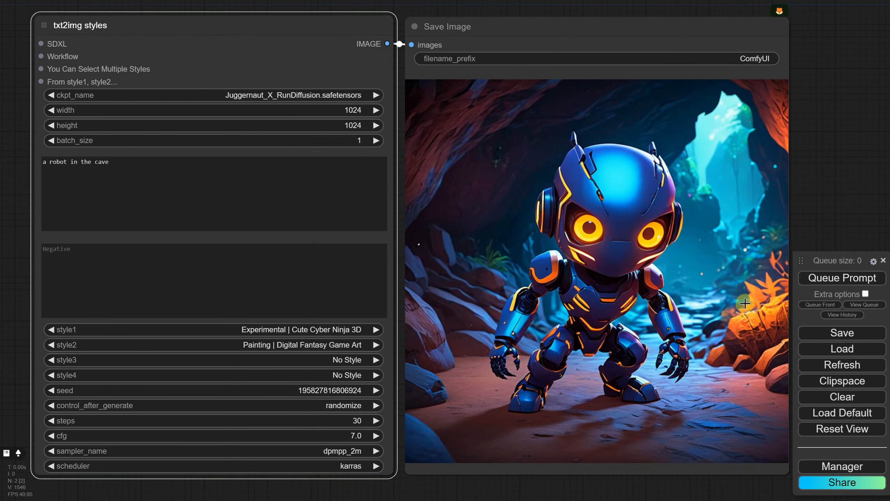
# Step: Select the entire positive prompt text in the txt2img styles node for replacement
pyautogui.click(177, 170)
pyautogui.hotkey('ctrl', 'a')
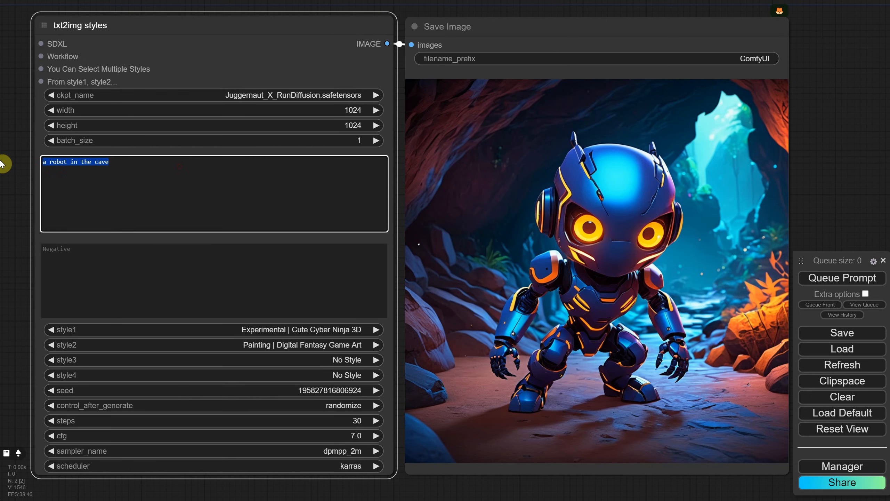